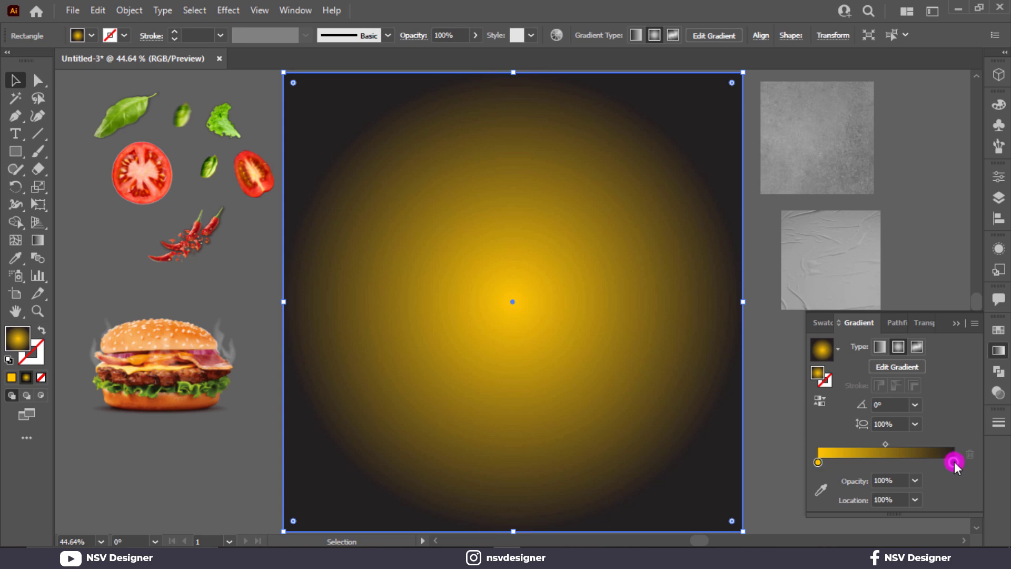
# Step: Recolor the outer stop of the background rectangle's radial gradient to orange
pyautogui.click(803, 353)
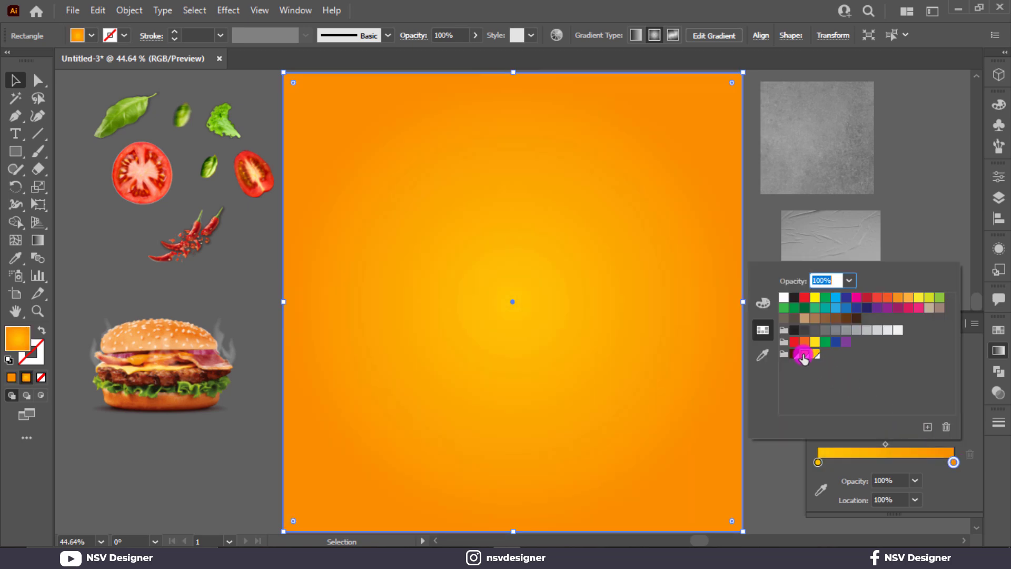
pyautogui.click(923, 214)
pyautogui.click(952, 322)
# Step: Bring the Texture noise.png image to the front and scale it to cover the whole artboard
pyautogui.click(833, 146)
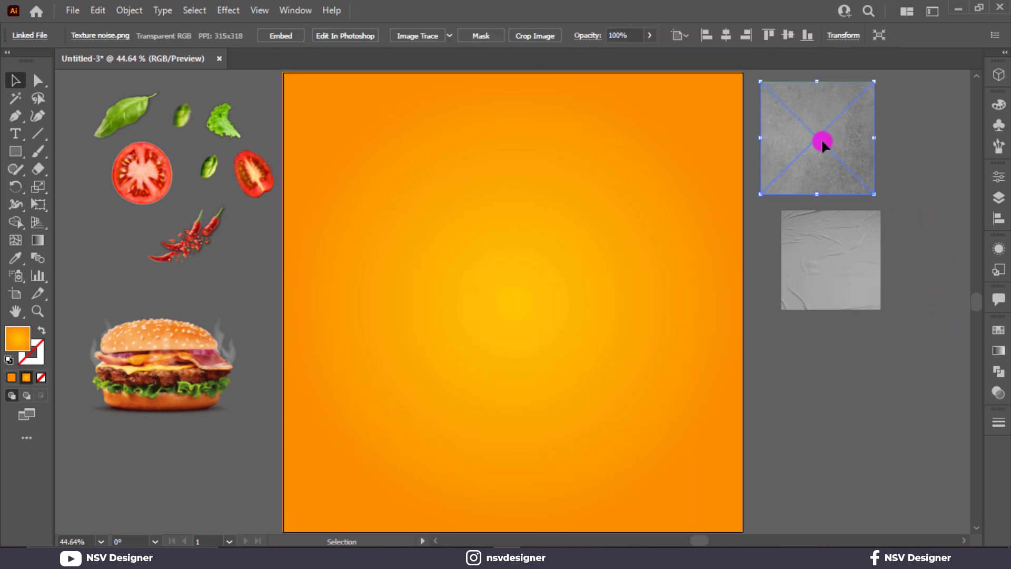
pyautogui.rightClick(813, 139)
pyautogui.moveTo(834, 267)
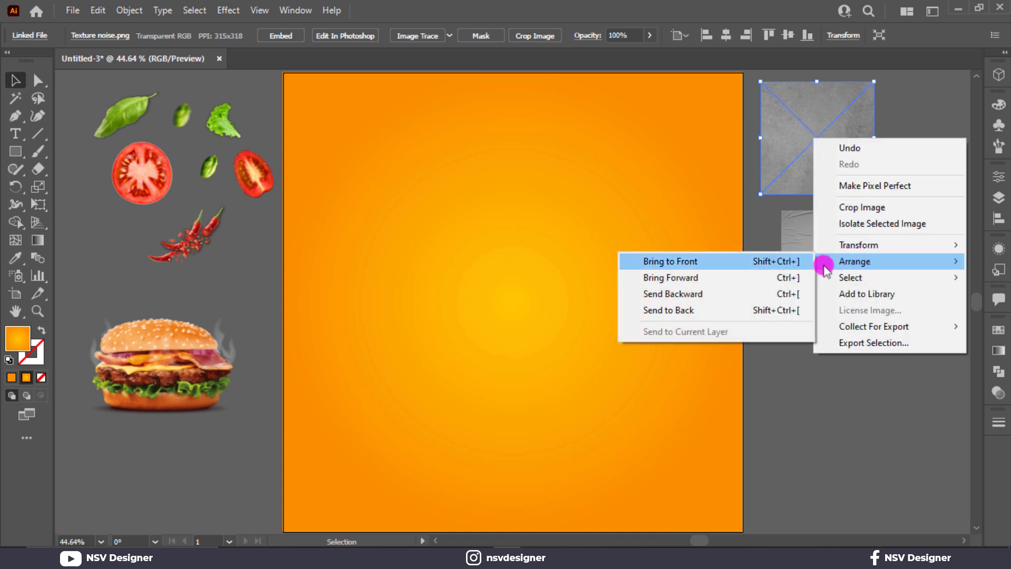
pyautogui.click(670, 261)
pyautogui.moveTo(795, 174); pyautogui.dragTo(323, 142)
pyautogui.moveTo(394, 182); pyautogui.dragTo(742, 449)
pyautogui.scroll(3, 837, 416)
# Step: Change the noise texture's blending mode from Normal so it blends into the orange gradient background
pyautogui.click(999, 351)
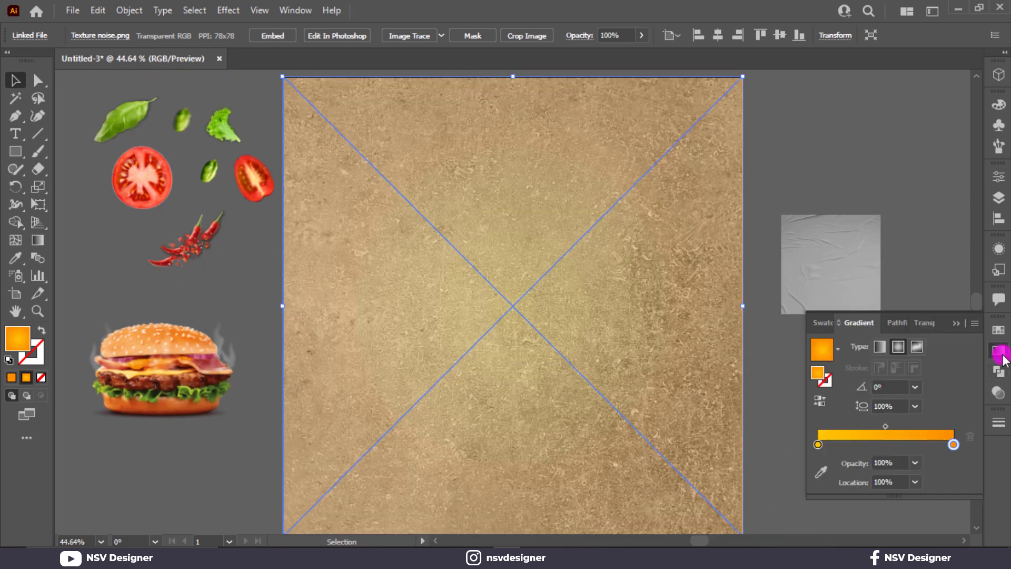
pyautogui.click(1000, 395)
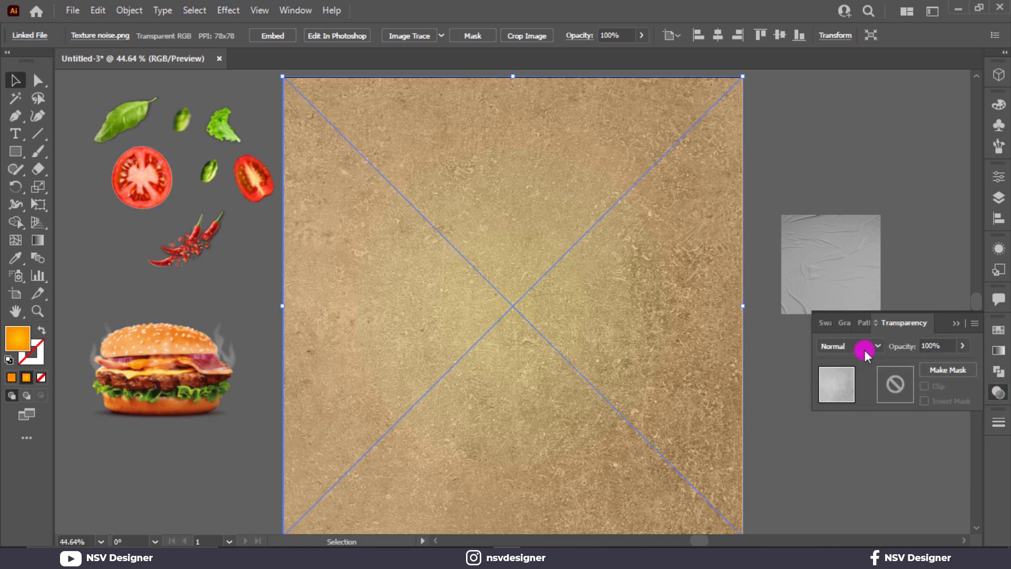
pyautogui.click(866, 348)
pyautogui.click(869, 194)
pyautogui.click(841, 170)
# Step: Bring the Paper-Texture 2.png image to the front and scale it to cover the whole artboard
pyautogui.rightClick(802, 288)
pyautogui.moveTo(858, 416)
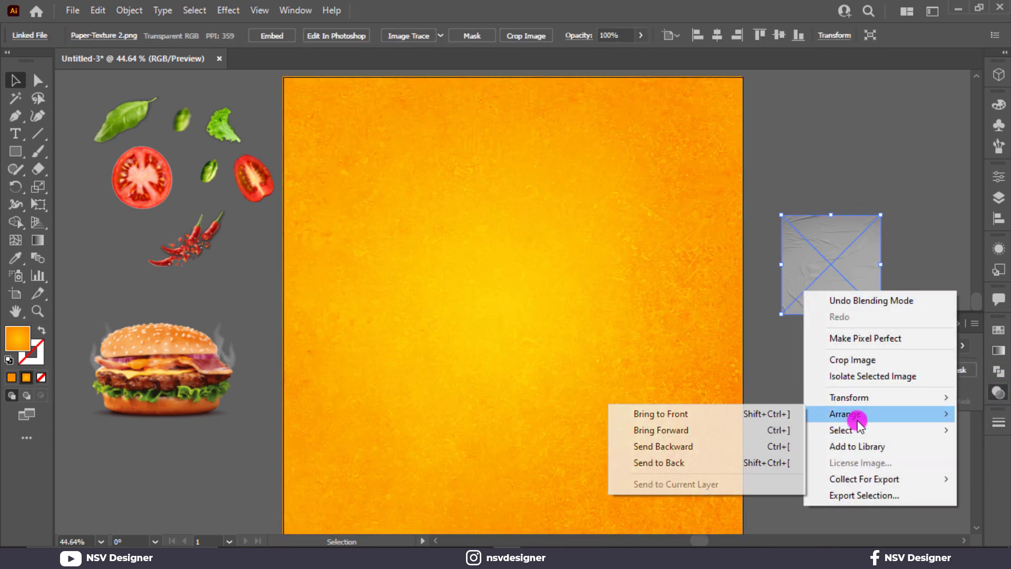
pyautogui.click(774, 413)
pyautogui.click(853, 346)
pyautogui.click(846, 68)
pyautogui.moveTo(825, 263); pyautogui.dragTo(330, 122)
pyautogui.moveTo(382, 174); pyautogui.dragTo(742, 531)
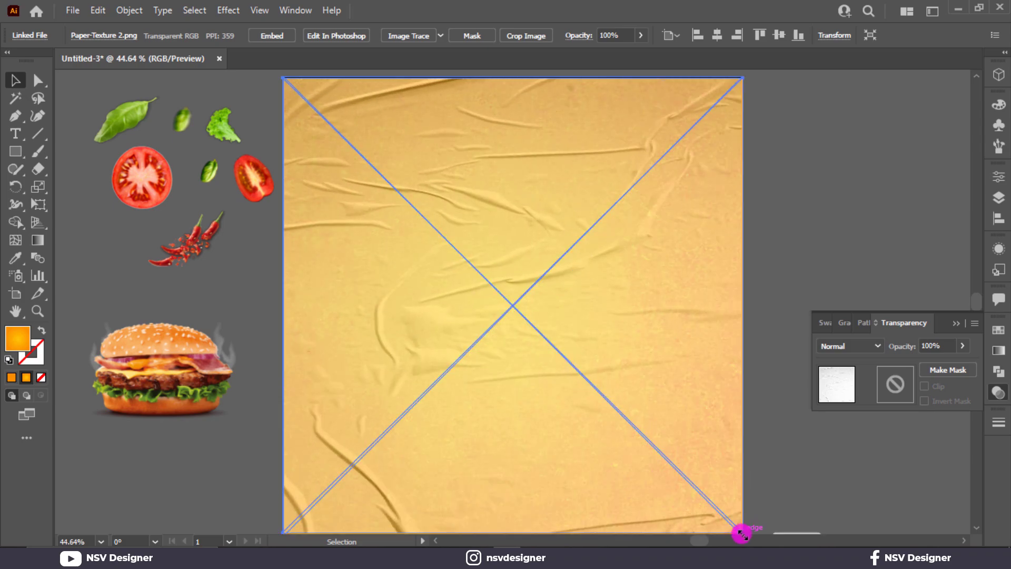
# Step: Change the paper texture's blending mode from Normal so its creases blend into the background
pyautogui.click(849, 346)
pyautogui.click(848, 192)
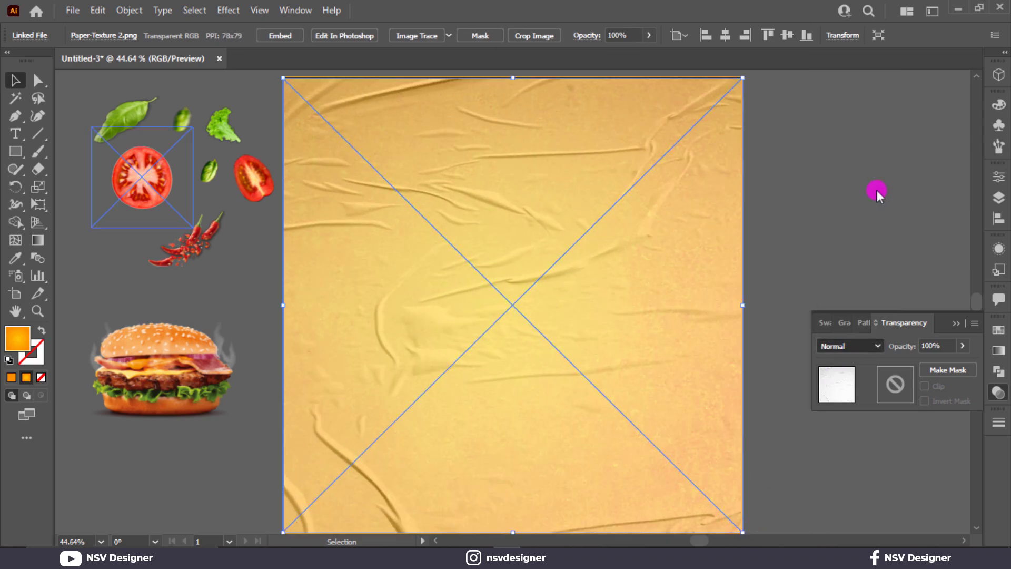
pyautogui.click(959, 324)
pyautogui.click(884, 261)
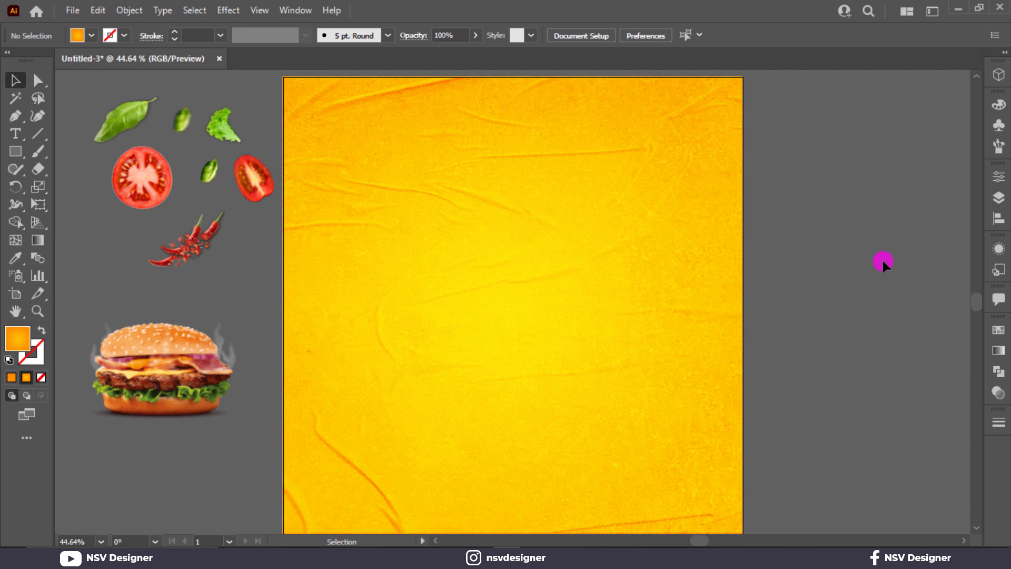
pyautogui.scroll(-1, 883, 262)
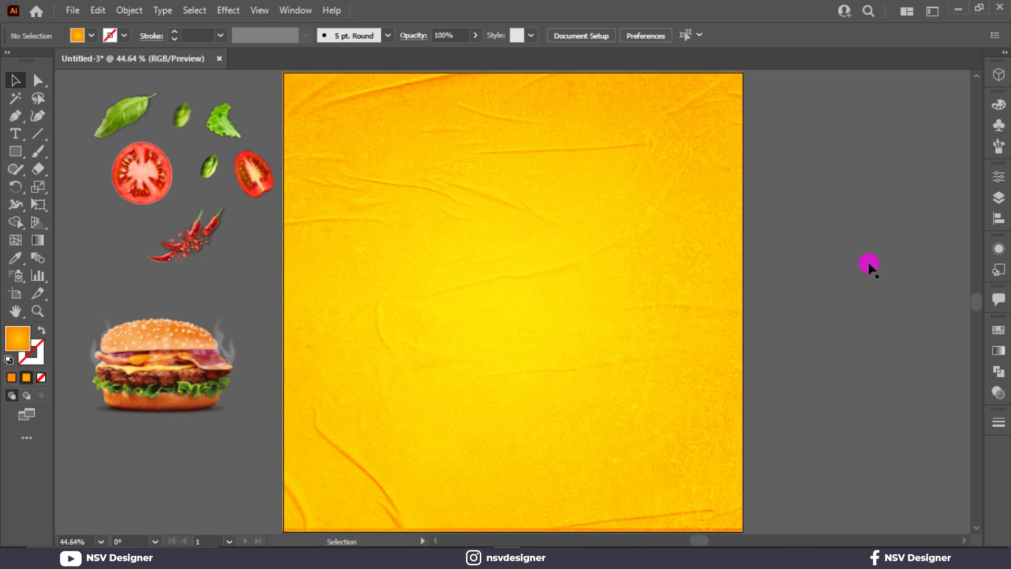
# Step: Bring the burger image to the front, move it onto the artboard and enlarge it to most of the artboard's width
pyautogui.rightClick(169, 361)
pyautogui.moveTo(307, 277)
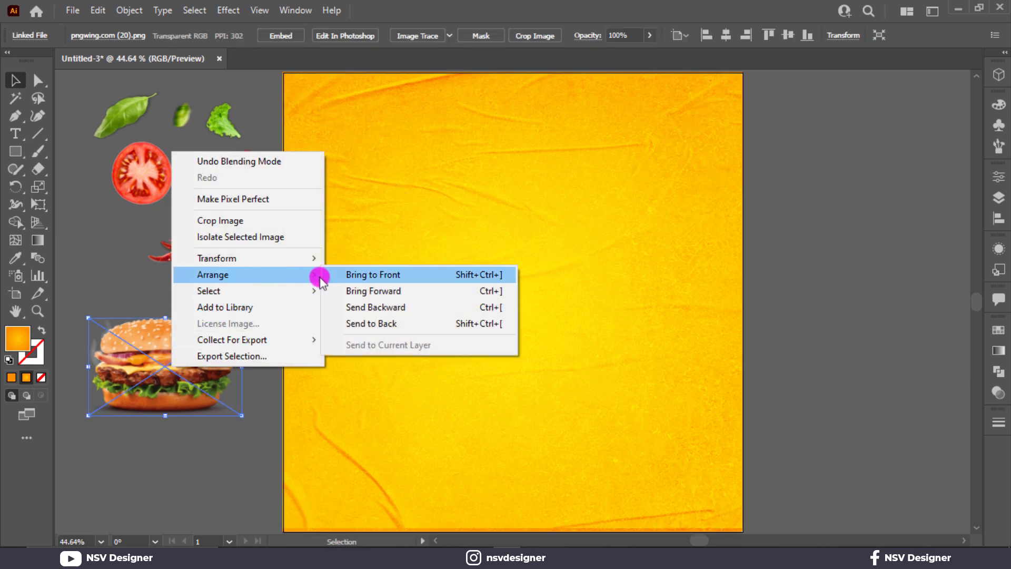
pyautogui.click(372, 275)
pyautogui.moveTo(210, 339); pyautogui.dragTo(582, 338)
pyautogui.moveTo(613, 416); pyautogui.dragTo(724, 489)
pyautogui.moveTo(632, 451); pyautogui.dragTo(627, 424)
# Step: Center the burger image on the artboard, then shift it down into the lower half
pyautogui.click(726, 34)
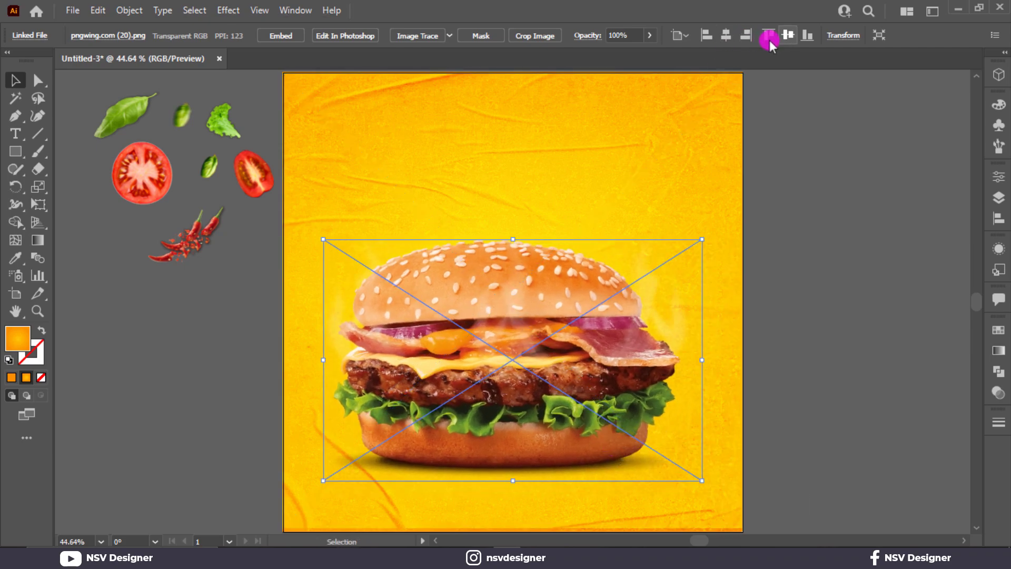
pyautogui.click(788, 35)
pyautogui.click(822, 230)
pyautogui.moveTo(601, 295); pyautogui.dragTo(611, 372)
pyautogui.click(790, 287)
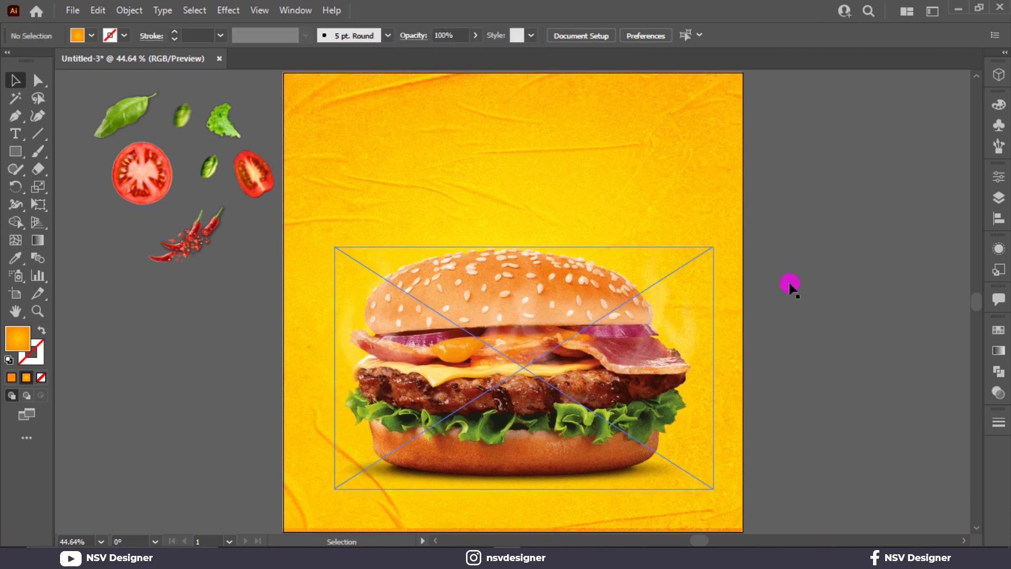
# Step: Add the text "Hot & Spicy" beside the artboard and enlarge it to about 76 pt
pyautogui.click(16, 135)
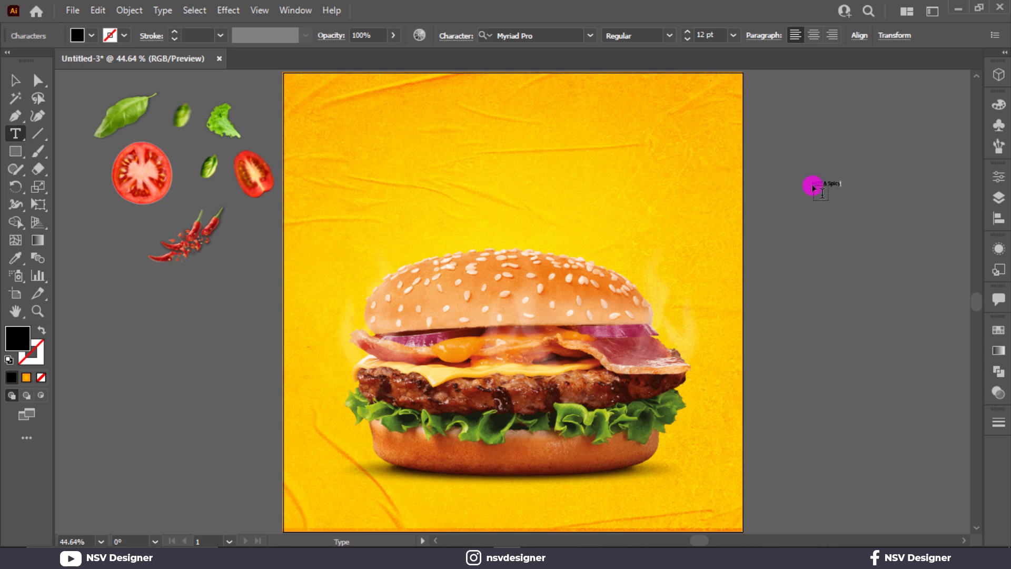
pyautogui.click(15, 80)
pyautogui.moveTo(842, 190); pyautogui.dragTo(916, 236)
pyautogui.doubleClick(767, 186)
pyautogui.moveTo(765, 186); pyautogui.dragTo(864, 226)
pyautogui.write('ot')
# Step: Change the duplicate "Hot & Spicy" text below the original to "DELICIOUS"
pyautogui.click(15, 80)
pyautogui.tripleClick(863, 225)
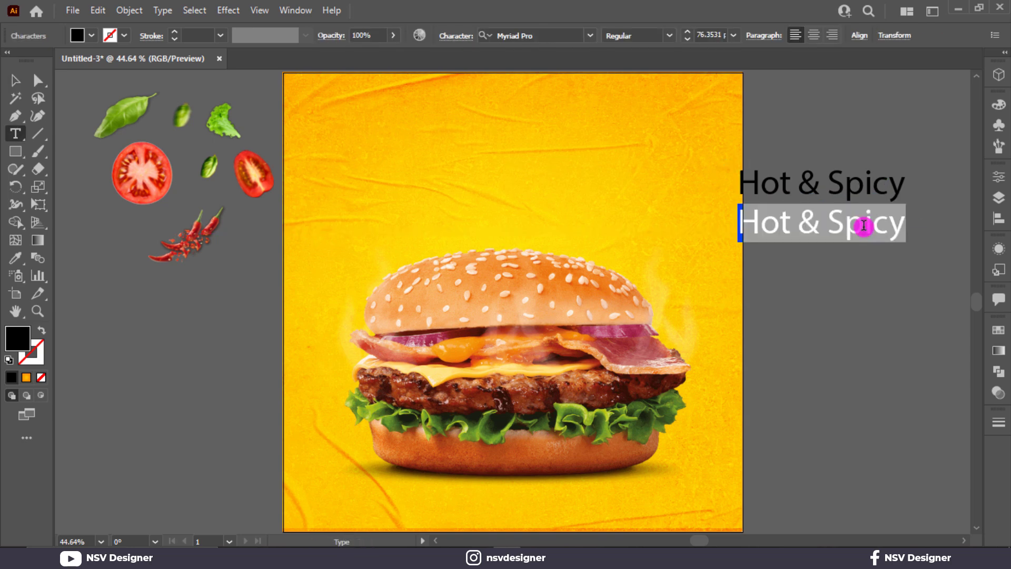
pyautogui.write('DELICIOUS')
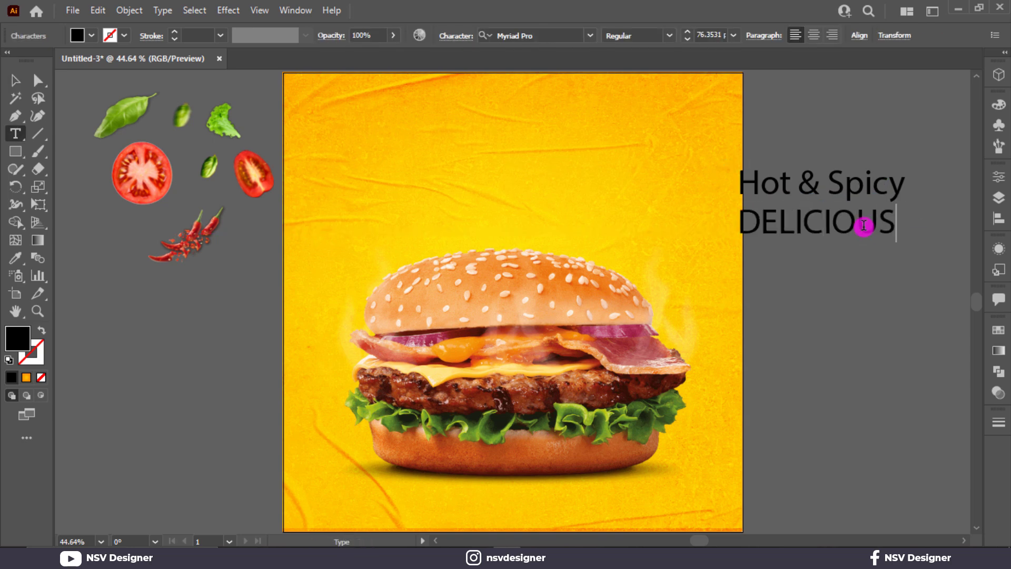
pyautogui.click(14, 81)
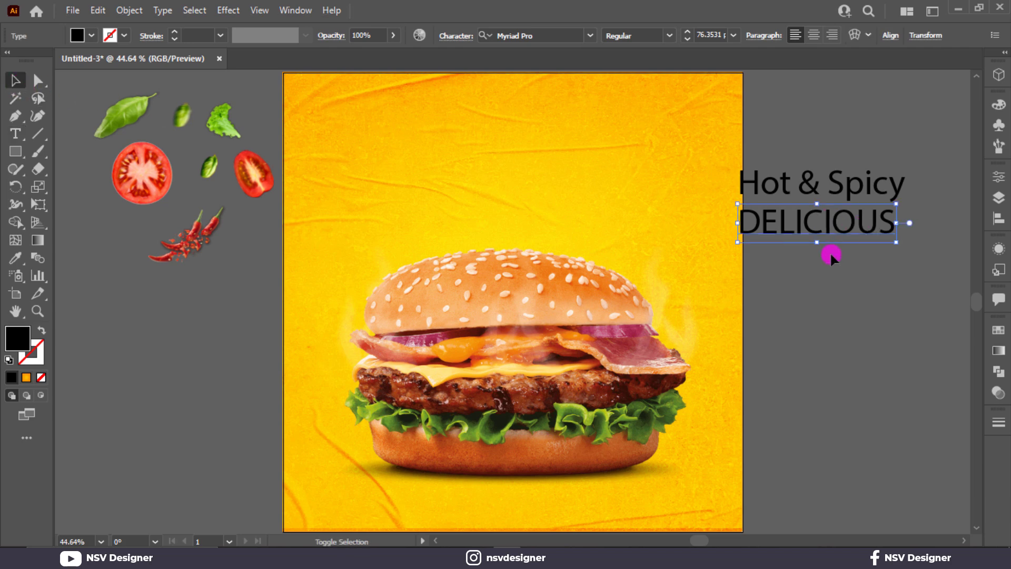
# Step: Duplicate the "DELICIOUS" text below itself and change the copy to "Burger"
pyautogui.click(845, 247)
pyautogui.moveTo(846, 227); pyautogui.dragTo(824, 280)
pyautogui.doubleClick(850, 274)
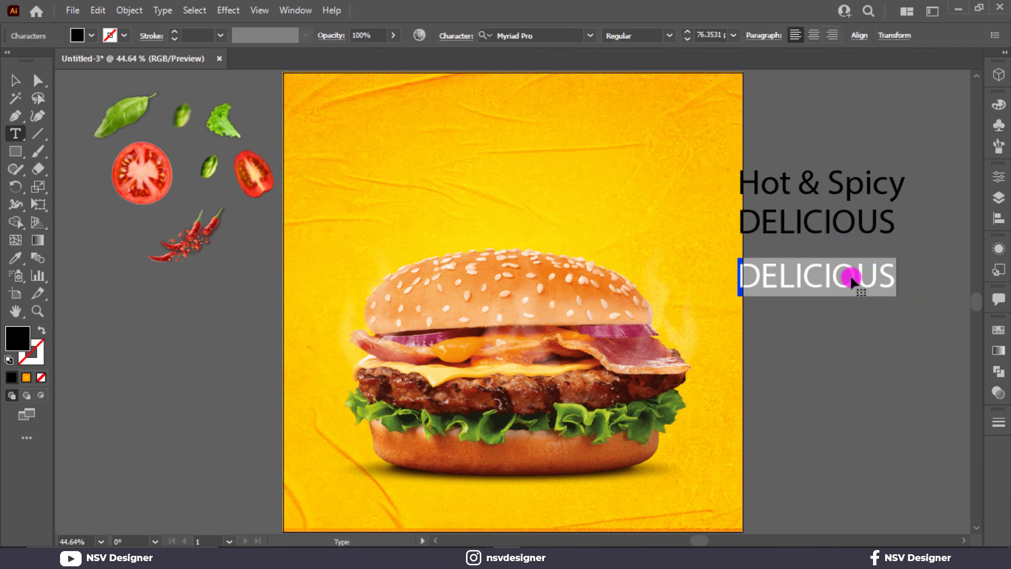
pyautogui.write('BU')
pyautogui.press('BackSpace')
pyautogui.write('ur')
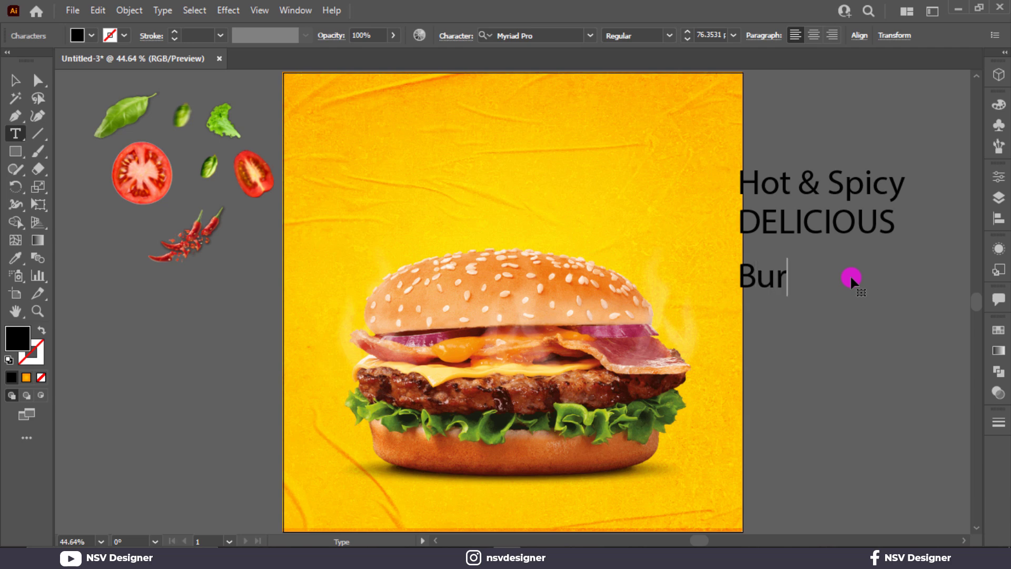
pyautogui.write('gew')
pyautogui.press('BackSpace')
pyautogui.write('er')
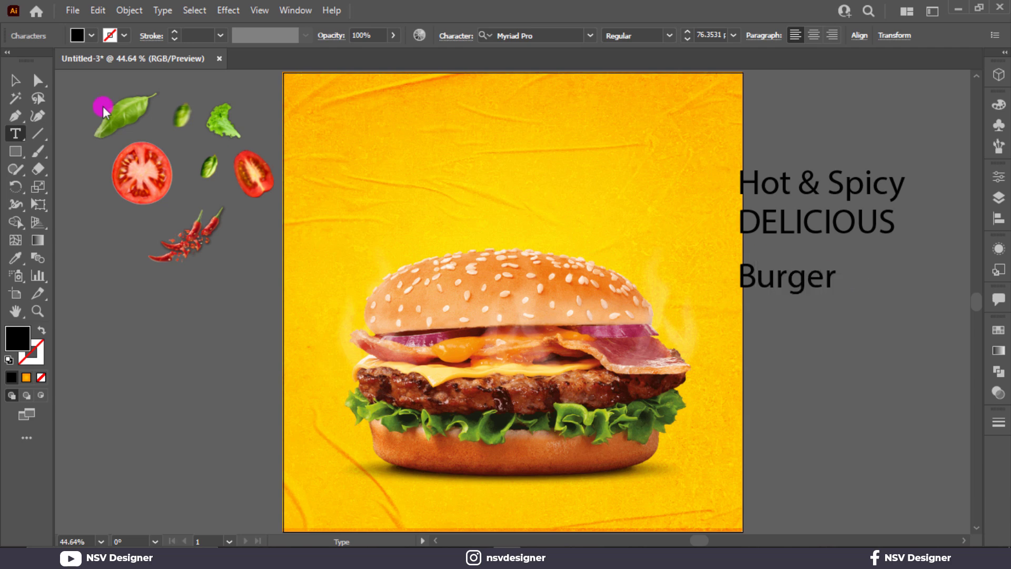
pyautogui.press('Escape')
# Step: Set the font of the "Hot & Spicy" text to Hey August
pyautogui.click(772, 189)
pyautogui.click(544, 36)
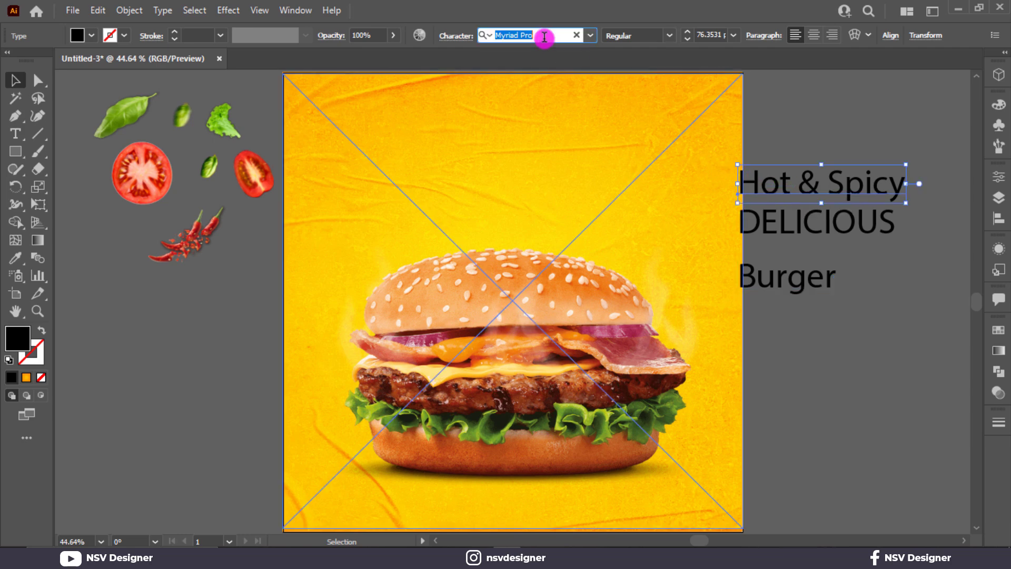
pyautogui.write('hwe')
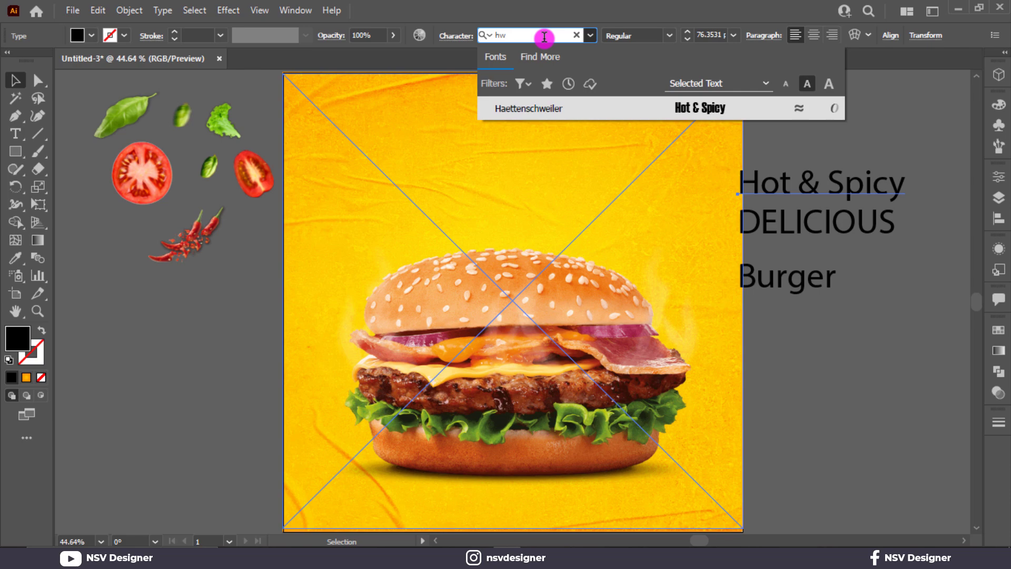
pyautogui.press('BackSpace')
pyautogui.write('ey')
pyautogui.click(705, 100)
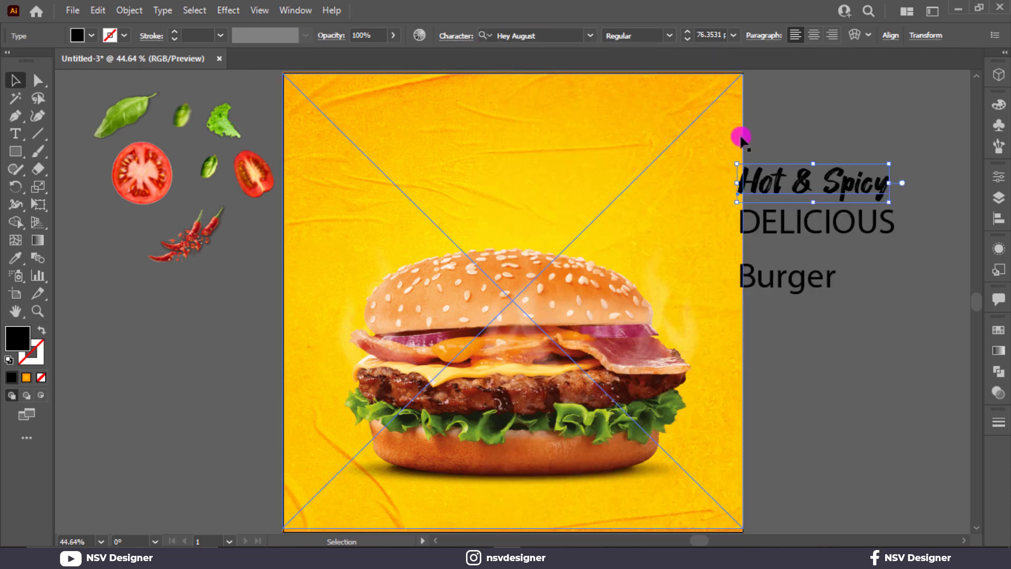
# Step: Set the font of the "DELICIOUS" text to Cheddar Gothic Rough
pyautogui.click(839, 226)
pyautogui.click(562, 41)
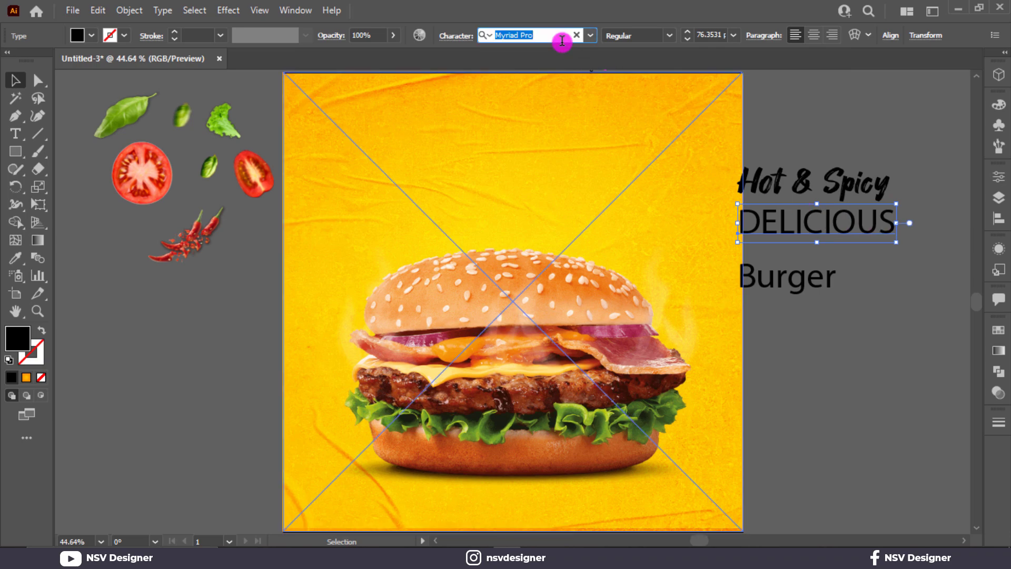
pyautogui.write('che')
pyautogui.click(700, 105)
# Step: Set the font of the "Burger" text to Dopestyle
pyautogui.click(793, 280)
pyautogui.click(541, 36)
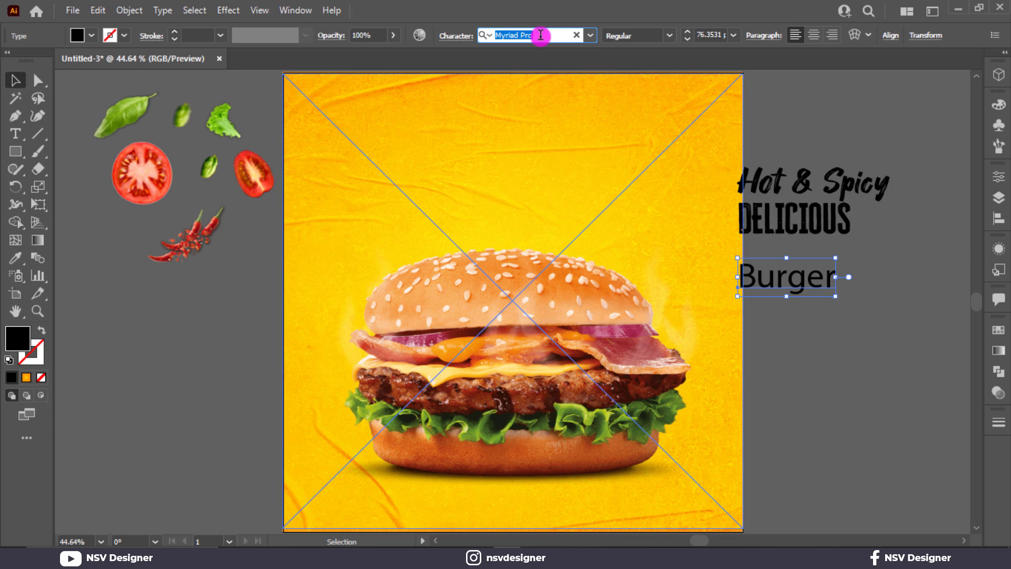
pyautogui.write('dope')
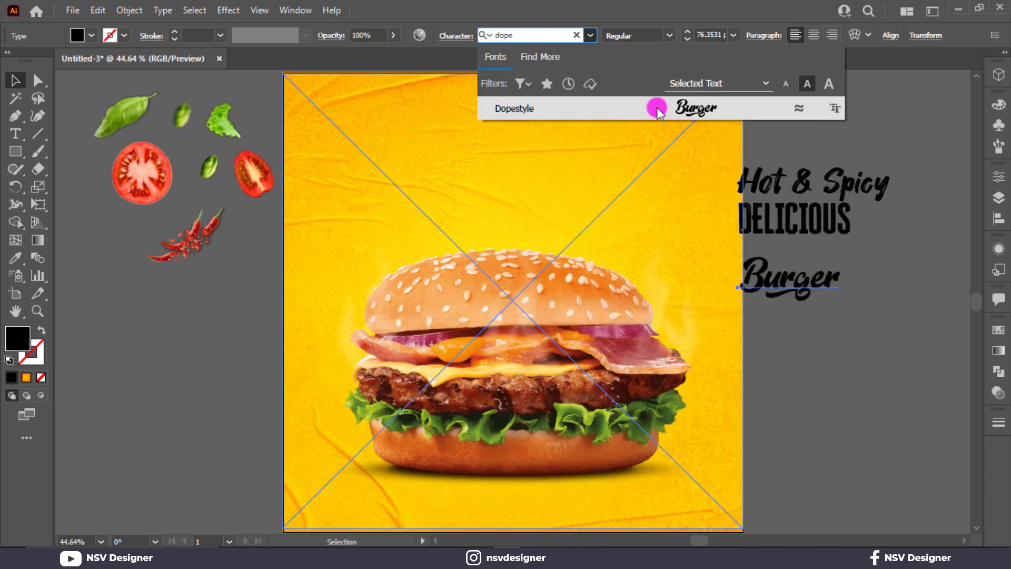
pyautogui.click(673, 110)
pyautogui.click(845, 380)
# Step: Enlarge the "Burger" text and stack "DELICIOUS" and "Hot & Spicy" closely above it as a title lockup
pyautogui.moveTo(784, 362); pyautogui.dragTo(426, 339)
pyautogui.click(487, 267)
pyautogui.click(462, 262)
pyautogui.moveTo(489, 279); pyautogui.dragTo(632, 327)
pyautogui.moveTo(471, 196); pyautogui.dragTo(584, 215)
pyautogui.moveTo(503, 167); pyautogui.dragTo(505, 203)
pyautogui.click(563, 166)
pyautogui.click(539, 144)
# Step: Replace the "Hot & Spicy" text with "Super" and nudge it closer to "DELICIOUS"
pyautogui.doubleClick(505, 204)
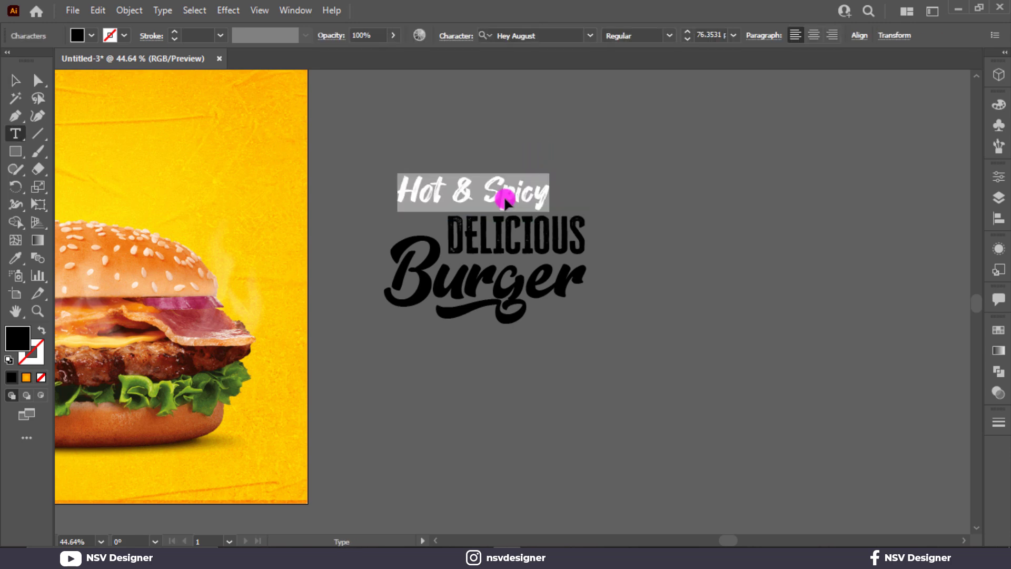
pyautogui.write('Super')
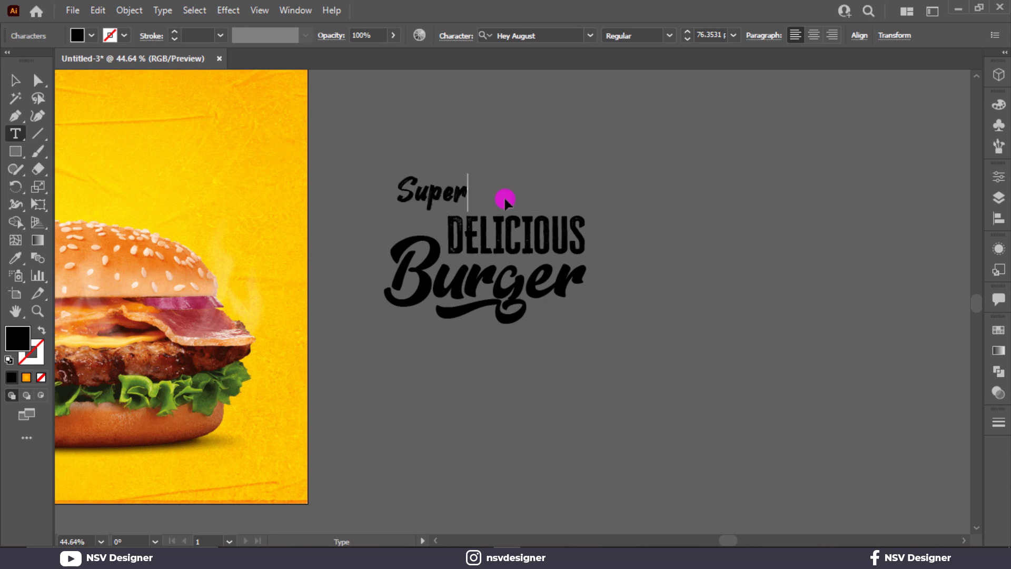
pyautogui.press('Escape')
pyautogui.moveTo(449, 195); pyautogui.dragTo(453, 206)
pyautogui.click(478, 173)
# Step: Set the font of the "Super" text to Badcats Regular
pyautogui.click(454, 200)
pyautogui.click(546, 33)
pyautogui.write('bas')
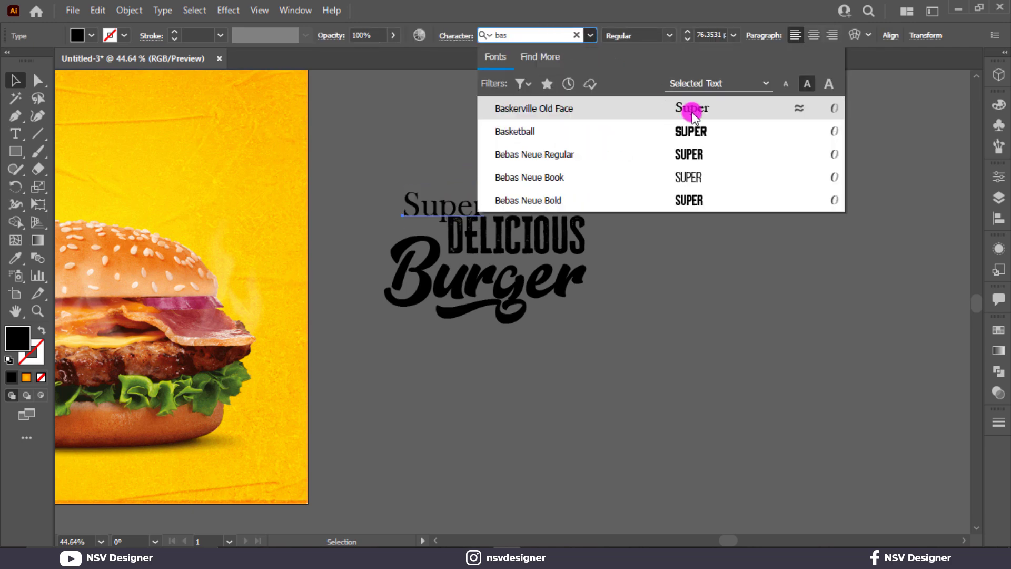
pyautogui.press('BackSpace')
pyautogui.press('BackSpace')
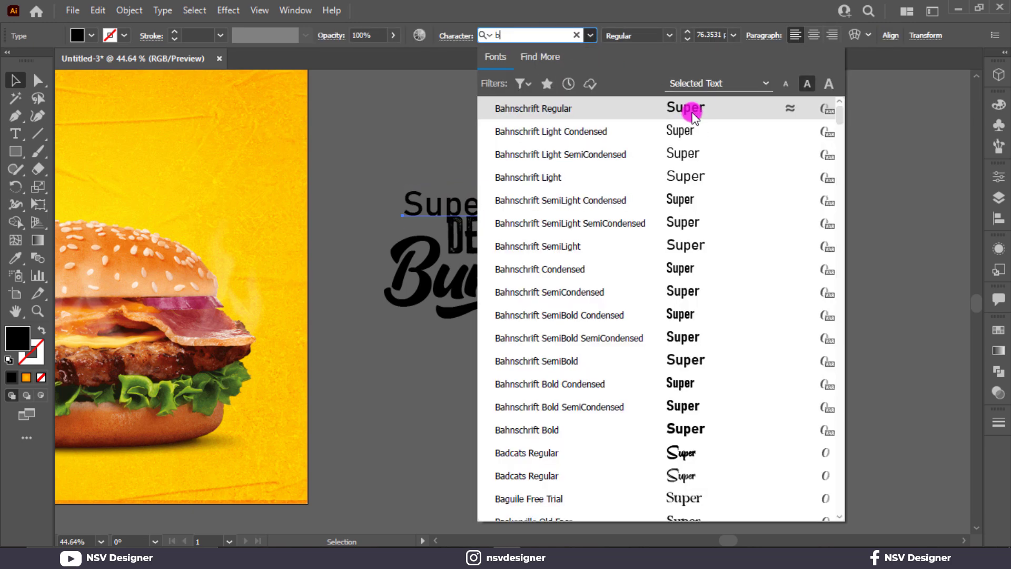
pyautogui.write('d')
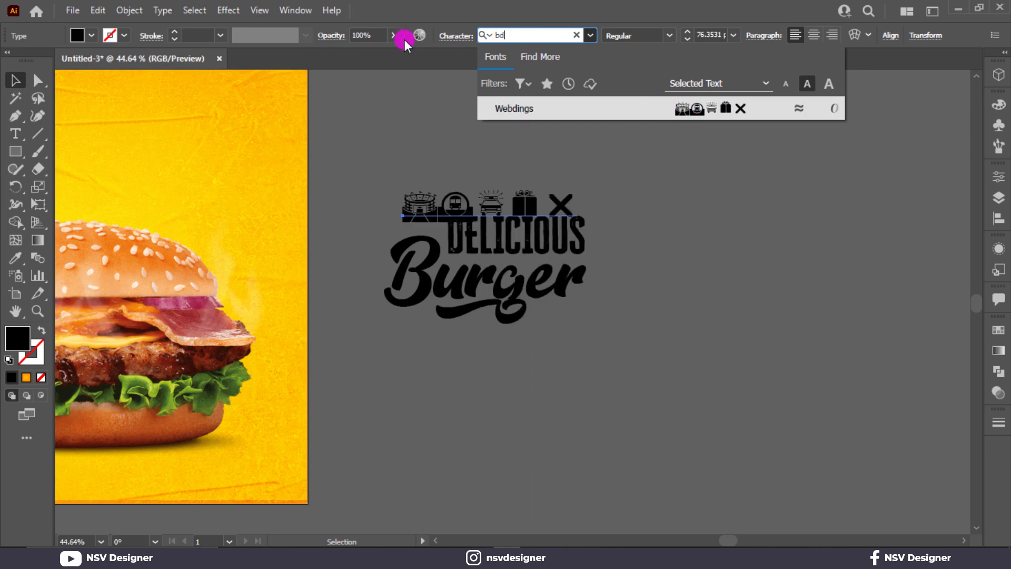
pyautogui.write('bas')
pyautogui.press('BackSpace')
pyautogui.press('BackSpace')
pyautogui.press('BackSpace')
pyautogui.press('BackSpace')
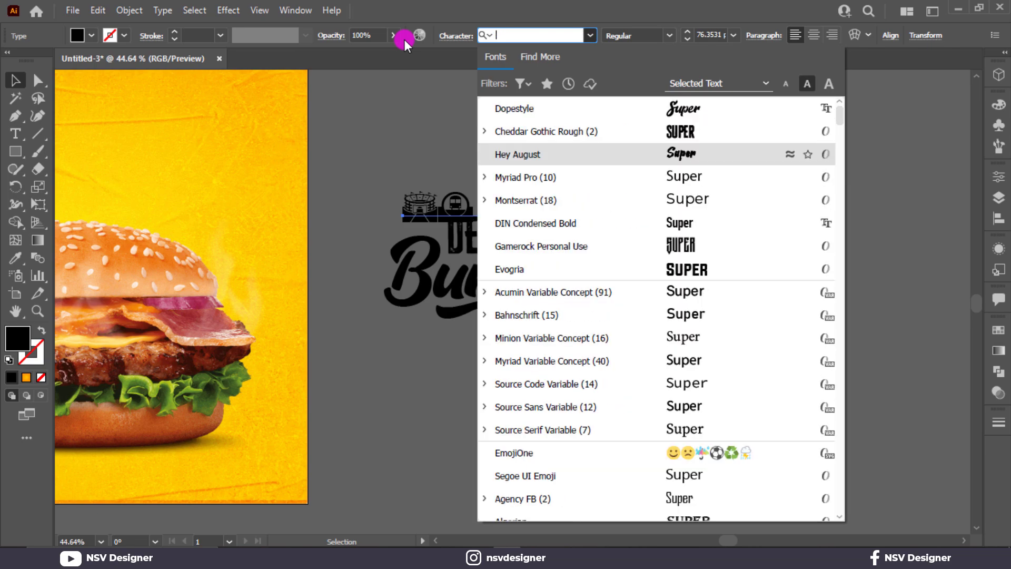
pyautogui.write('ad')
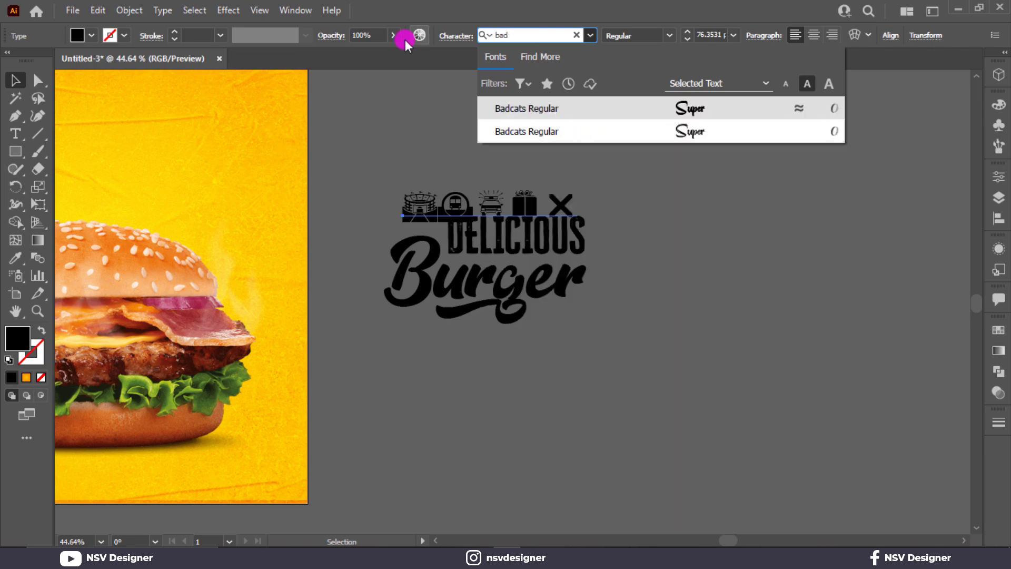
pyautogui.click(676, 117)
pyautogui.click(510, 168)
# Step: Fine-tune the position of the "Super" text just above the start of "DELICIOUS"
pyautogui.scroll(2, 452, 196)
pyautogui.scroll(3, 481, 208)
pyautogui.moveTo(451, 226); pyautogui.dragTo(458, 232)
# Step: Fill the "Super" and "Burger" texts with dark brown and "DELICIOUS" with the lightest grey swatch
pyautogui.keyDown('shift'); pyautogui.click(353, 379); pyautogui.keyUp('shift')
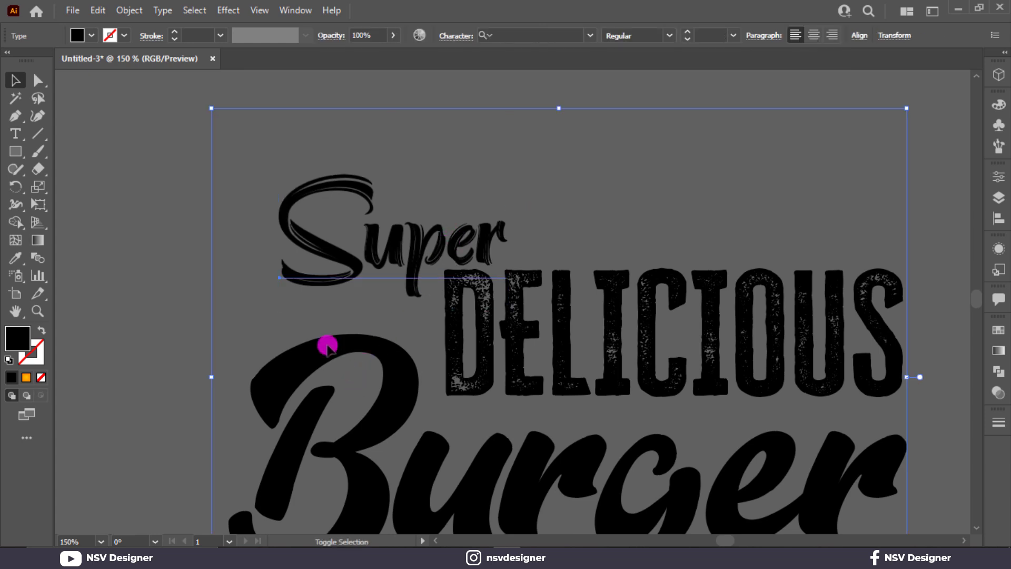
pyautogui.click(92, 36)
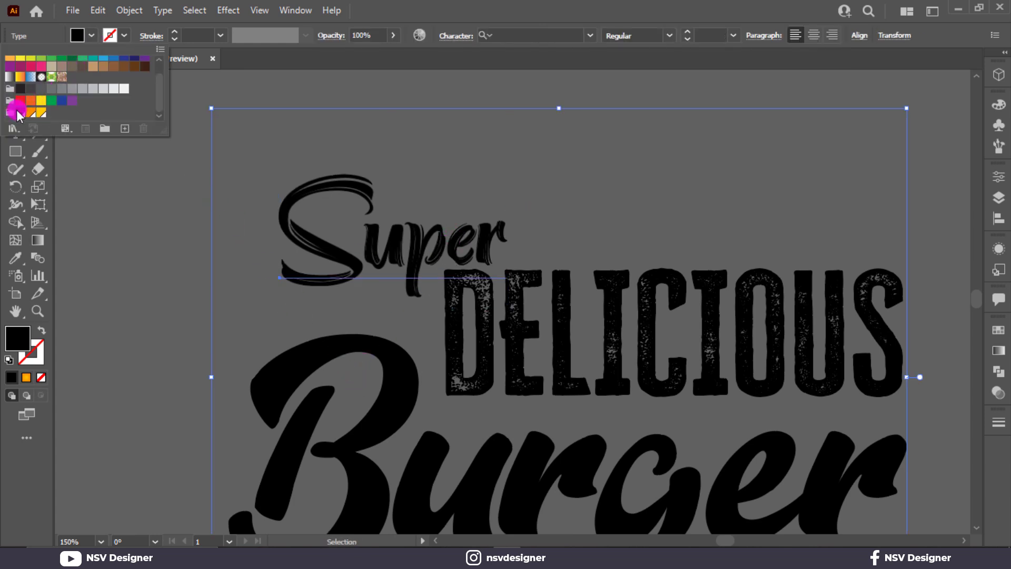
pyautogui.click(19, 114)
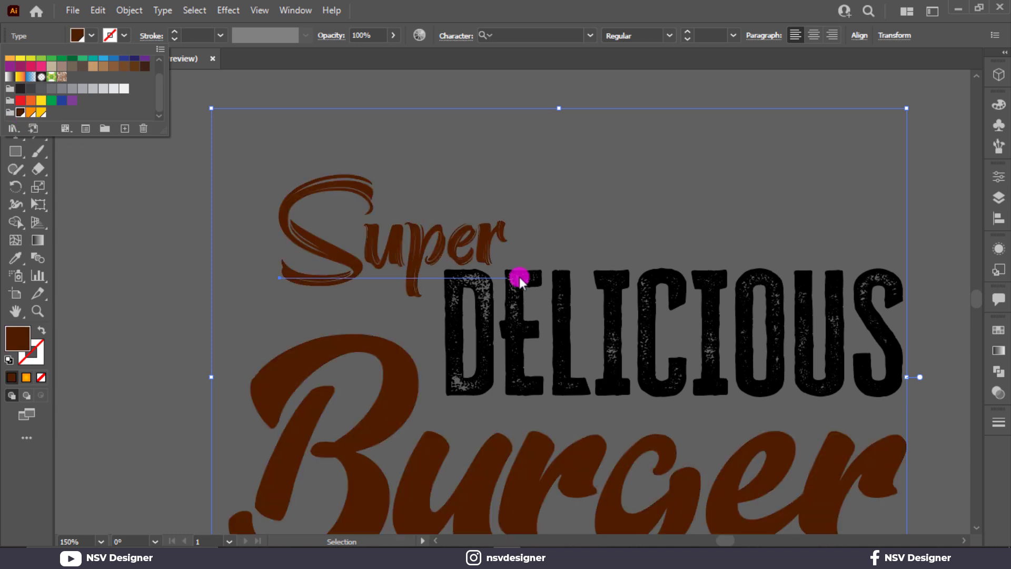
pyautogui.click(671, 310)
pyautogui.click(91, 36)
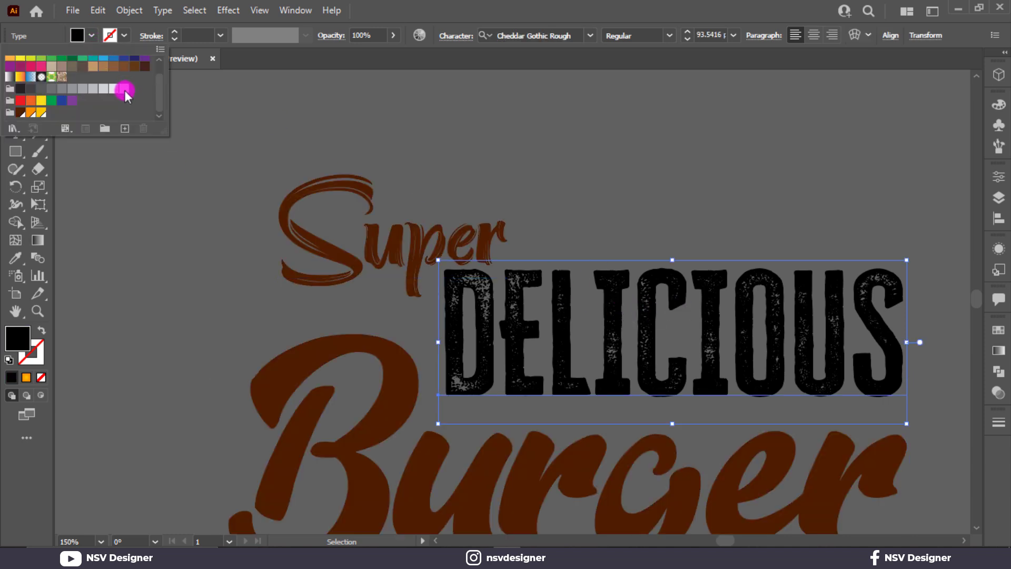
pyautogui.click(123, 90)
# Step: Move the whole title lockup onto the poster, directly above the burger image
pyautogui.hotkey('ctrl', '-')
pyautogui.hotkey('ctrl', '-')
pyautogui.hotkey('ctrl', '-')
pyautogui.click(514, 308)
pyautogui.hscroll(-5, 824, 343)
pyautogui.moveTo(737, 226); pyautogui.dragTo(406, 122)
pyautogui.hotkey('ctrl', '0')
pyautogui.click(814, 153)
# Step: Recolor the title with "DELICIOUS" in dark brown and both "Super" and "Burger" in white
pyautogui.click(633, 147)
pyautogui.click(92, 36)
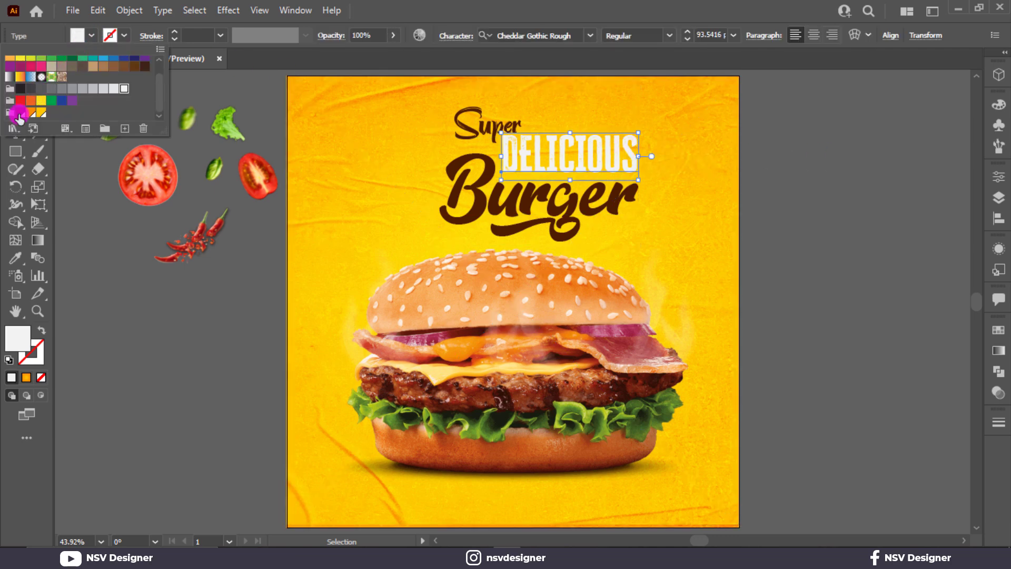
pyautogui.click(19, 114)
pyautogui.click(461, 119)
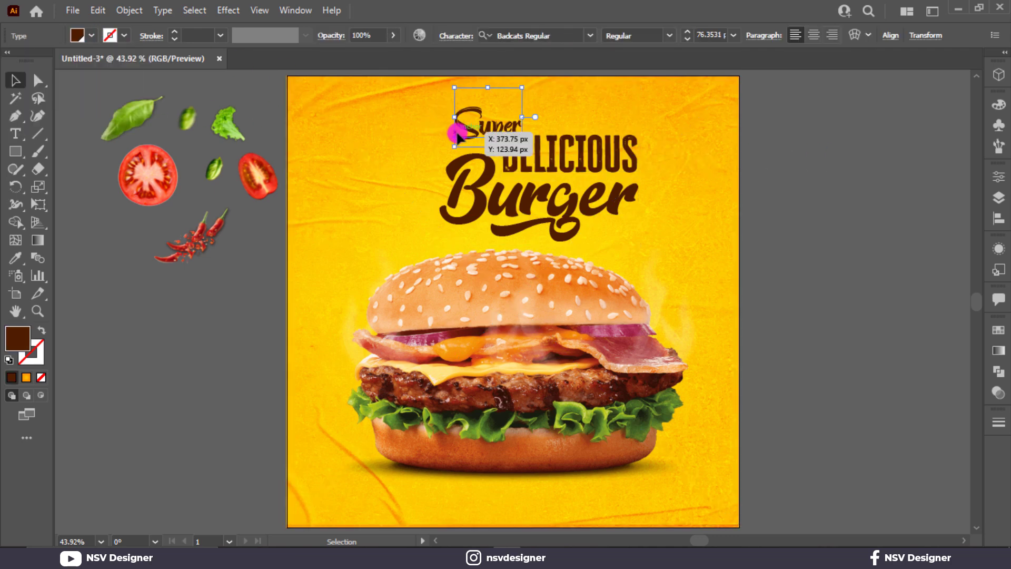
pyautogui.keyDown('shift'); pyautogui.click(485, 194); pyautogui.keyUp('shift')
pyautogui.click(91, 36)
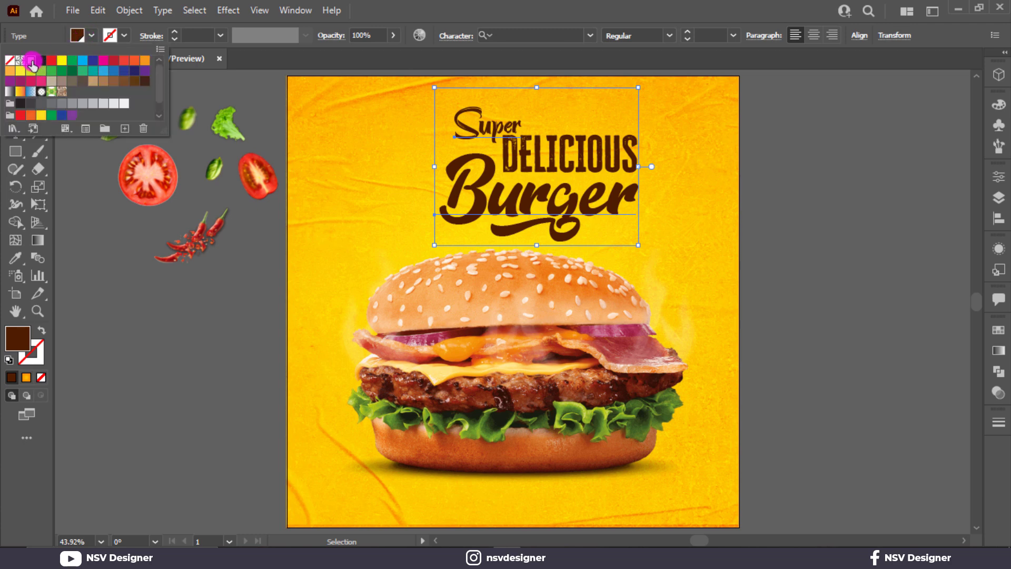
pyautogui.click(31, 62)
pyautogui.click(738, 169)
# Step: Lock the background, then slightly enlarge the three title texts and tilt them counter-clockwise above the burger
pyautogui.click(705, 201)
pyautogui.hotkey('ctrl', '2')
pyautogui.moveTo(410, 109); pyautogui.dragTo(582, 213)
pyautogui.moveTo(628, 248); pyautogui.dragTo(664, 242)
pyautogui.moveTo(577, 218)
pyautogui.mouseDown()
pyautogui.moveTo(542, 218)
pyautogui.moveTo(564, 213)
pyautogui.mouseUp()
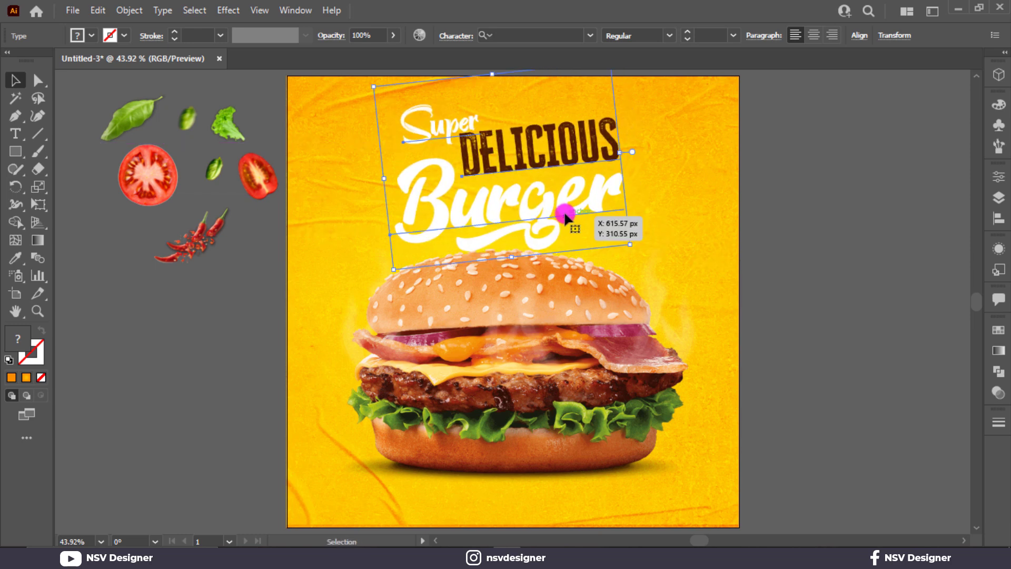
# Step: Group the title texts and give the group a tighter Multiply drop shadow with a 5 px blur
pyautogui.hotkey('ctrl', 'g')
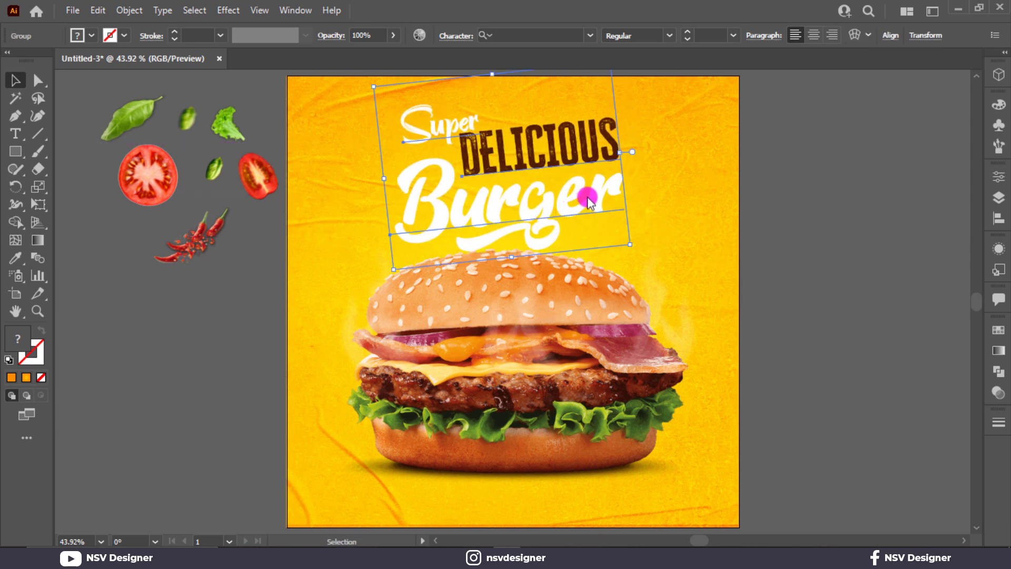
pyautogui.click(223, 11)
pyautogui.moveTo(369, 177)
pyautogui.click(407, 180)
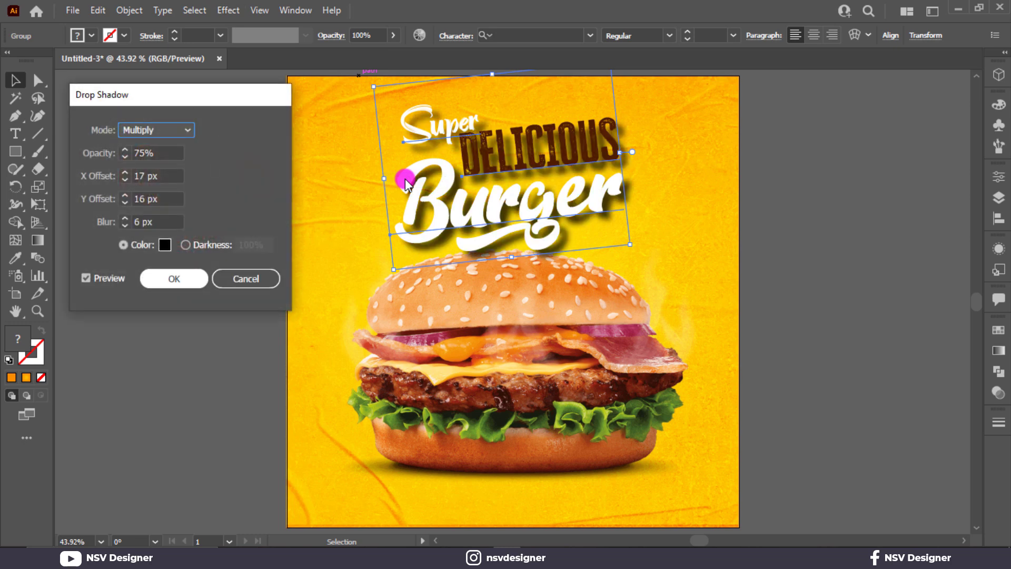
pyautogui.moveTo(145, 177); pyautogui.dragTo(112, 219)
pyautogui.write('7')
pyautogui.write('5')
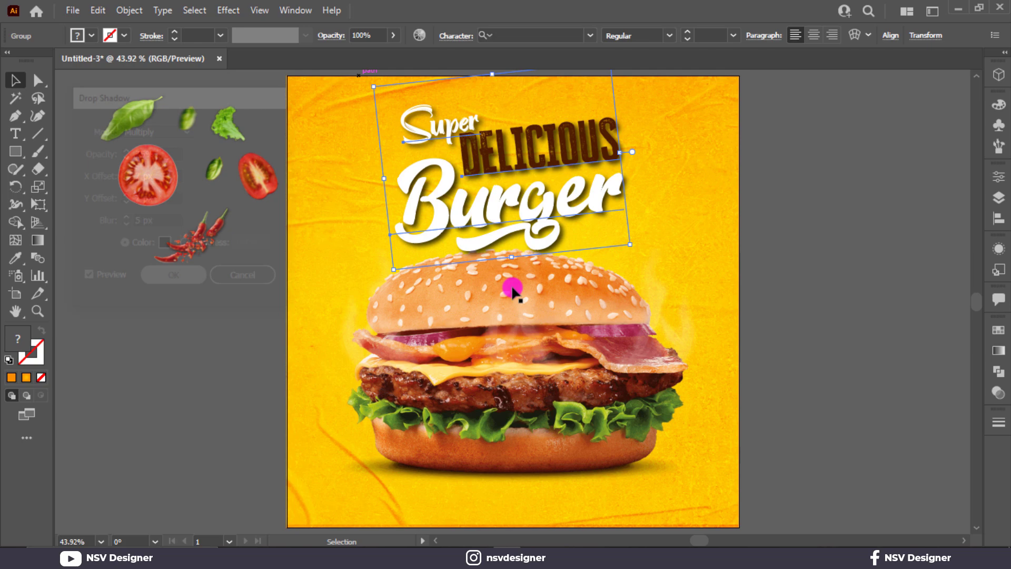
pyautogui.click(763, 286)
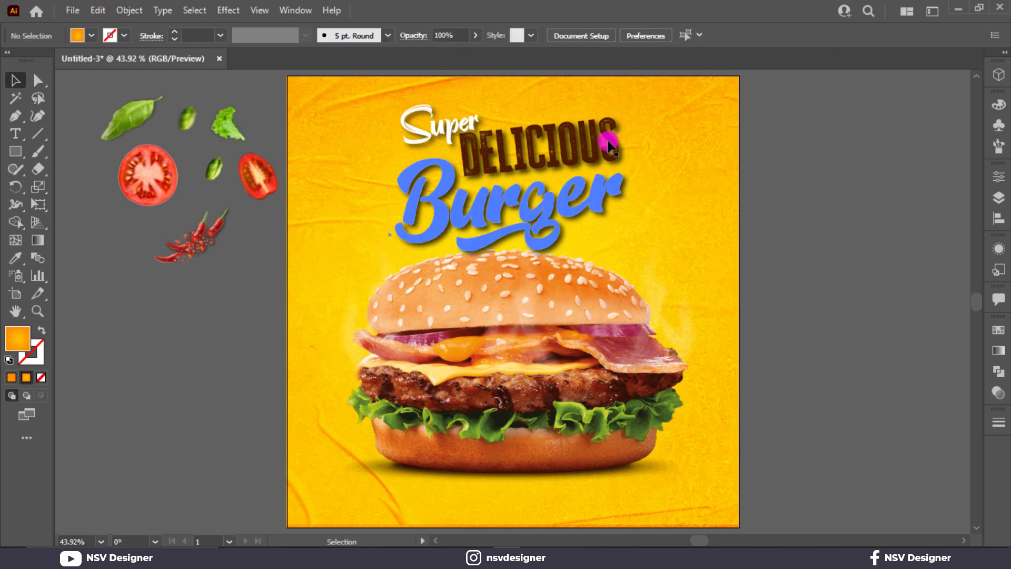
# Step: Ungroup the title and apply the same drop shadow to "Super" and "Burger" only, leaving "DELICIOUS" flat
pyautogui.rightClick(605, 141)
pyautogui.click(653, 285)
pyautogui.click(413, 119)
pyautogui.click(422, 140)
pyautogui.keyDown('shift'); pyautogui.click(424, 226); pyautogui.keyUp('shift')
pyautogui.hotkey('ctrl', 'shift', 'e')
pyautogui.click(771, 240)
pyautogui.click(531, 134)
pyautogui.moveTo(339, 125); pyautogui.dragTo(477, 202)
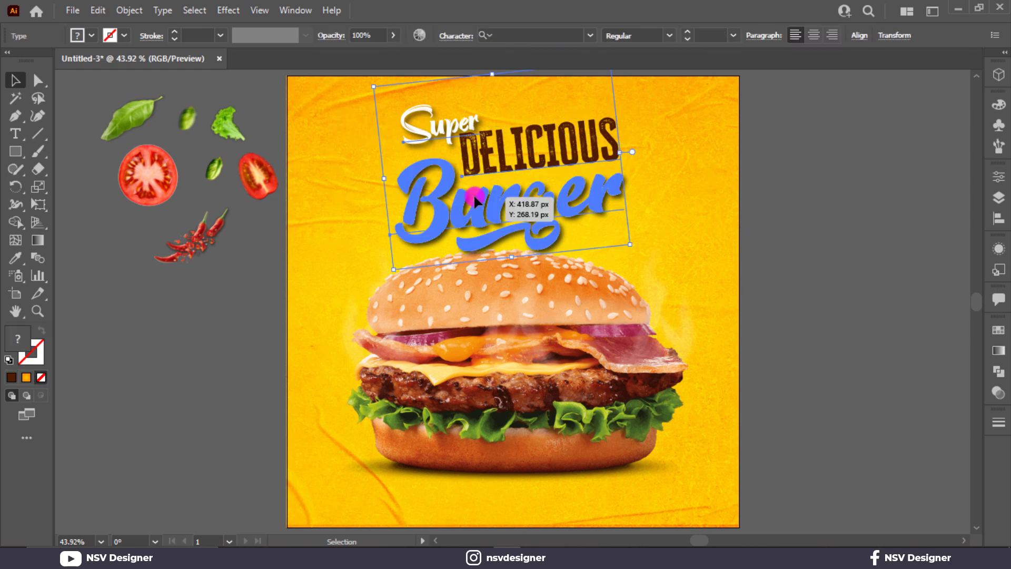
pyautogui.click(751, 170)
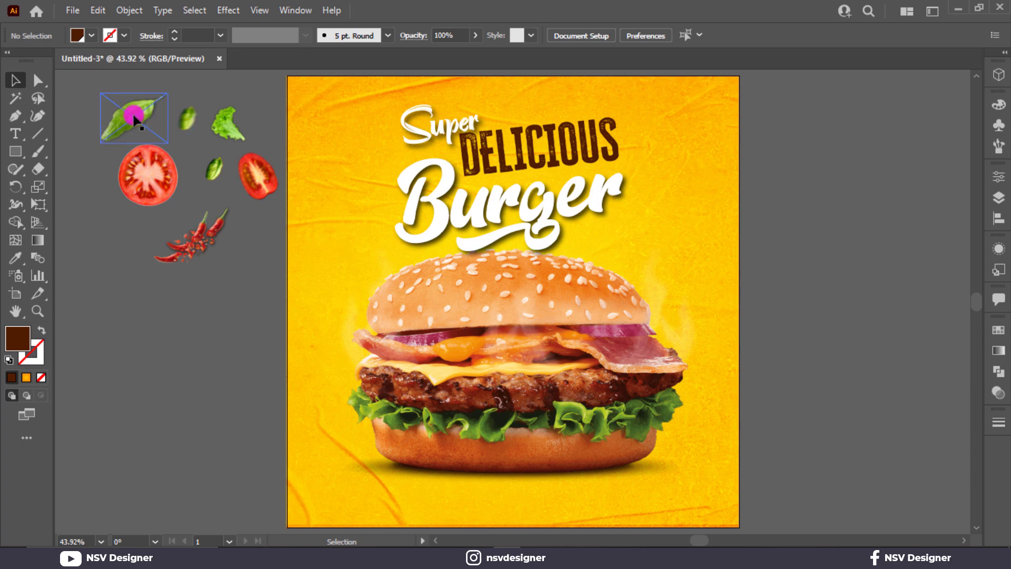
# Step: Place the chilli image across the poster's right edge beside the burger's lower half and enlarge it
pyautogui.moveTo(134, 119); pyautogui.dragTo(624, 199)
pyautogui.moveTo(689, 221); pyautogui.dragTo(108, 124)
pyautogui.rightClick(209, 221)
pyautogui.moveTo(243, 246); pyautogui.dragTo(737, 416)
pyautogui.moveTo(287, 328)
pyautogui.click(358, 328)
pyautogui.click(237, 284)
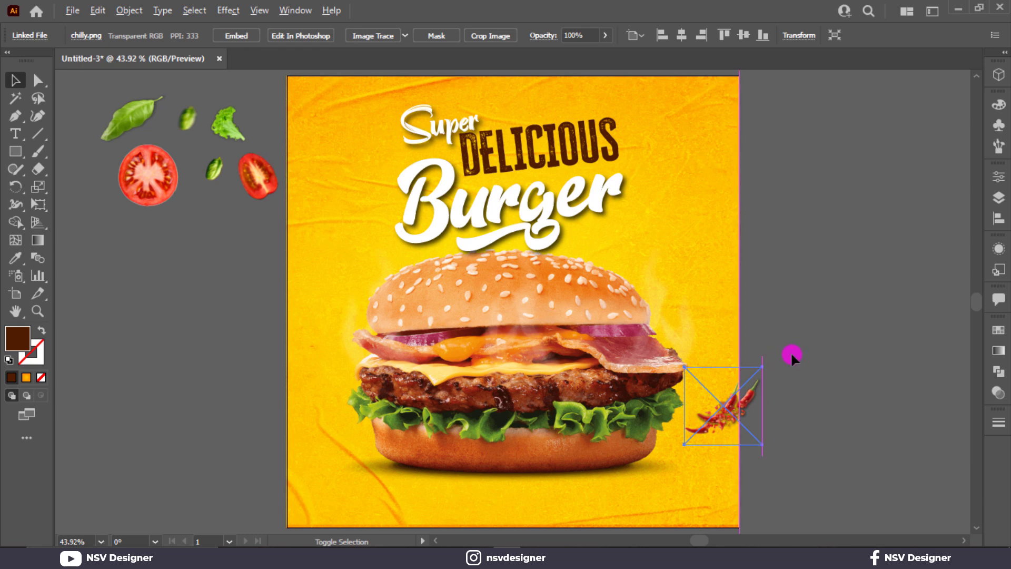
pyautogui.moveTo(763, 362); pyautogui.dragTo(785, 351)
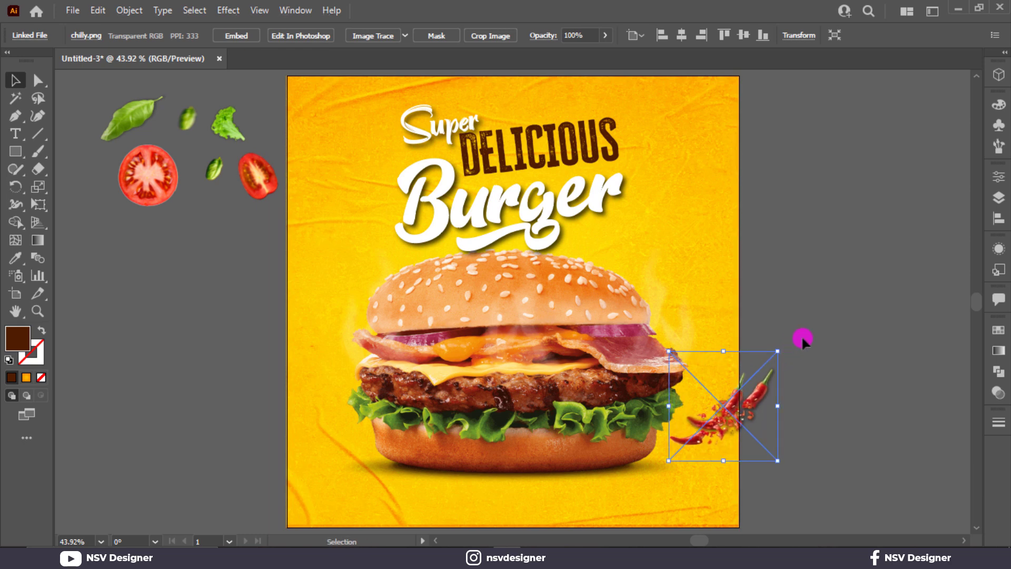
pyautogui.click(780, 327)
# Step: Place the oval tomato piece left of the "Super" text and the large basil leaf across the poster's upper right edge
pyautogui.click(270, 184)
pyautogui.moveTo(271, 184); pyautogui.dragTo(322, 151)
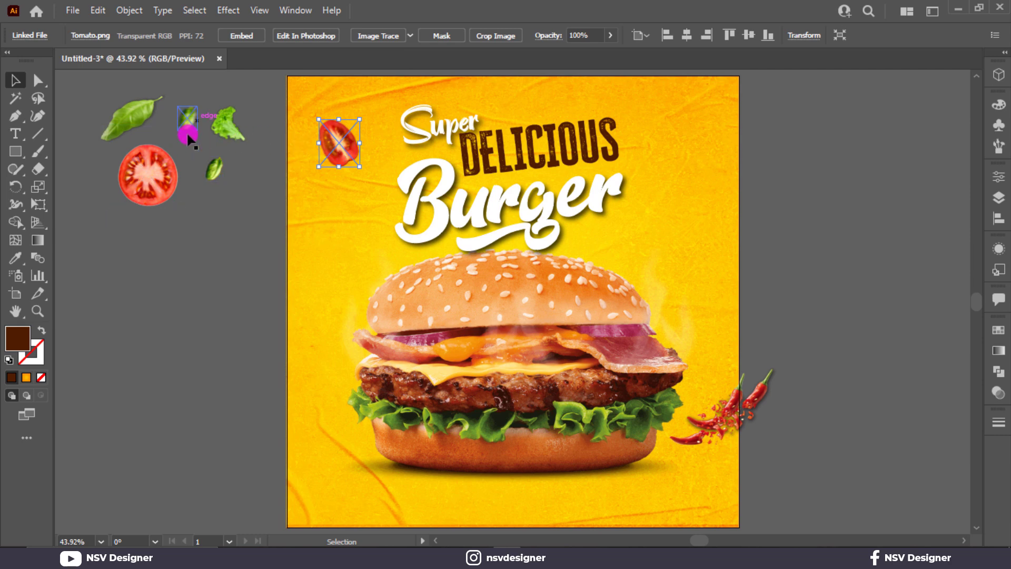
pyautogui.moveTo(136, 132); pyautogui.dragTo(746, 179)
pyautogui.click(790, 219)
# Step: Place the round tomato slice and the lettuce across the poster's left edge, enlarging the lettuce and rotating it clockwise
pyautogui.moveTo(149, 205); pyautogui.dragTo(270, 474)
pyautogui.moveTo(240, 135); pyautogui.dragTo(318, 320)
pyautogui.moveTo(350, 354); pyautogui.dragTo(372, 371)
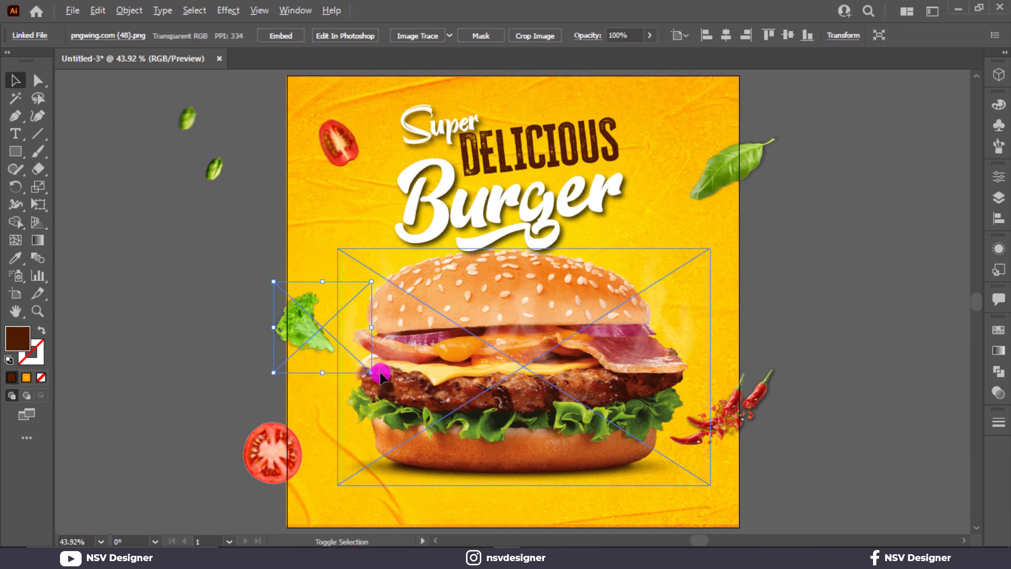
pyautogui.moveTo(377, 276); pyautogui.dragTo(350, 397)
pyautogui.moveTo(305, 342); pyautogui.dragTo(295, 352)
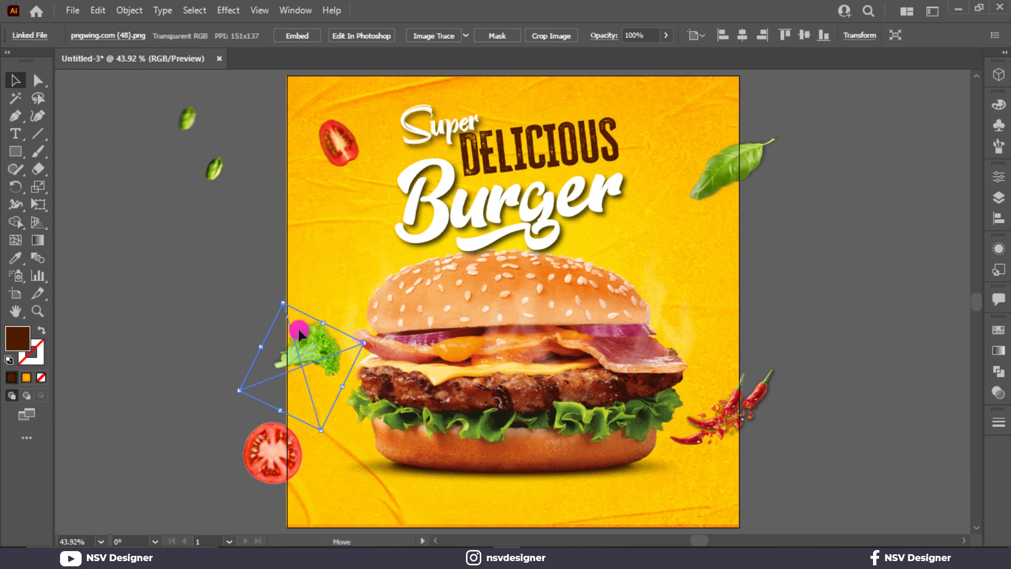
# Step: Place one small leaf left of the "Burger" text and the other right of the bun, rotating both
pyautogui.moveTo(212, 168); pyautogui.dragTo(348, 231)
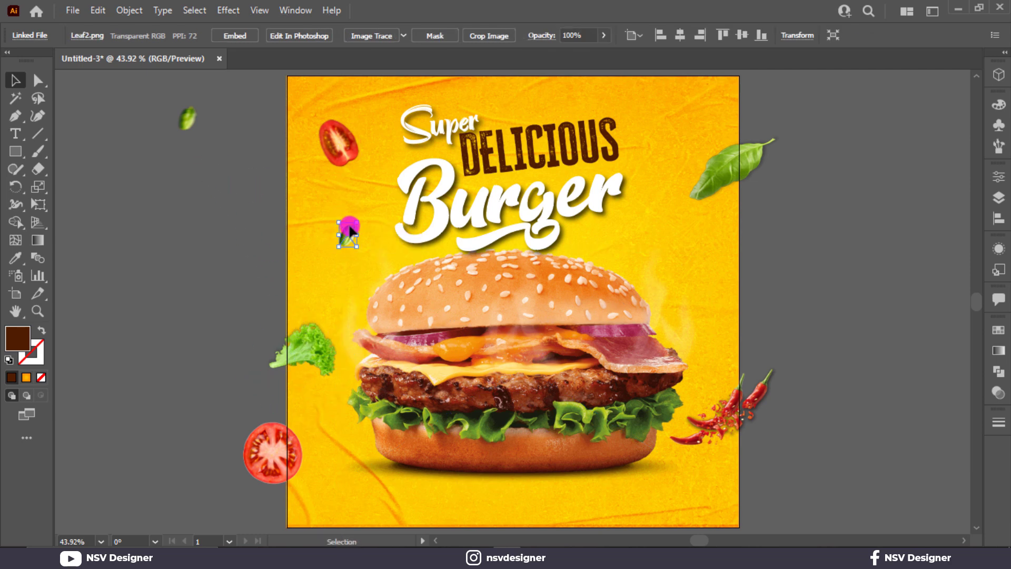
pyautogui.click(216, 154)
pyautogui.moveTo(187, 119); pyautogui.dragTo(687, 308)
pyautogui.click(724, 286)
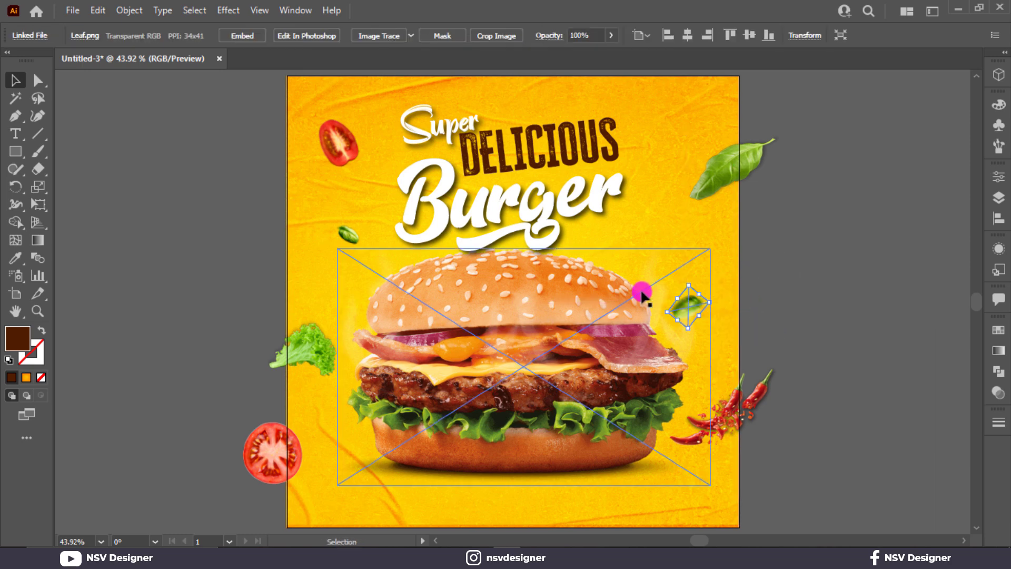
# Step: Duplicate the oval tomato piece to the right of the "Burger" text, then shrink and rotate the copy
pyautogui.moveTo(348, 158); pyautogui.dragTo(674, 253)
pyautogui.hotkey('ctrl', 'z')
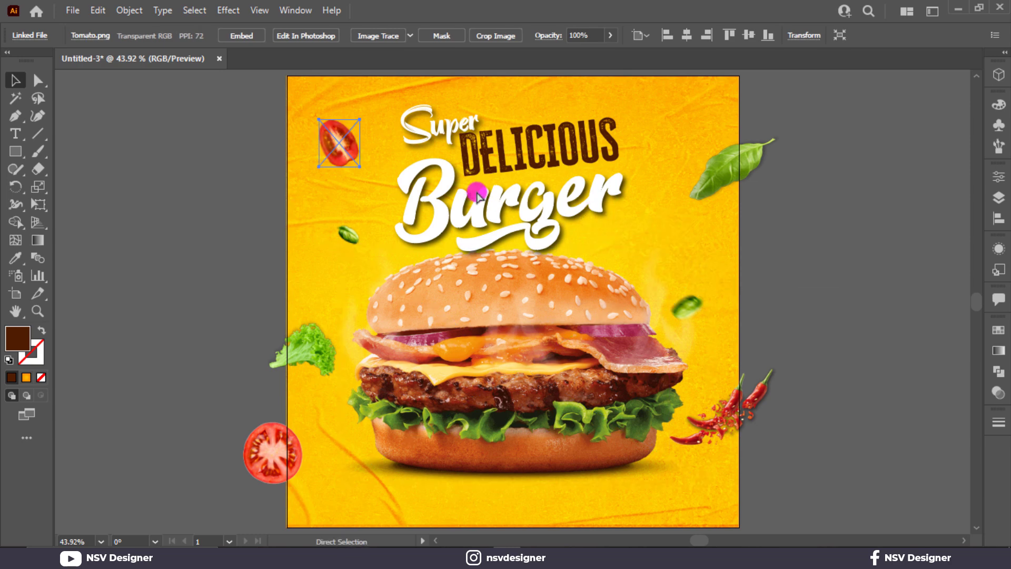
pyautogui.moveTo(340, 155); pyautogui.dragTo(697, 241)
pyautogui.keyDown('shift'); pyautogui.click(680, 259); pyautogui.keyUp('shift')
pyautogui.hotkey('ctrl', 'z')
pyautogui.click(743, 239)
pyautogui.click(667, 231)
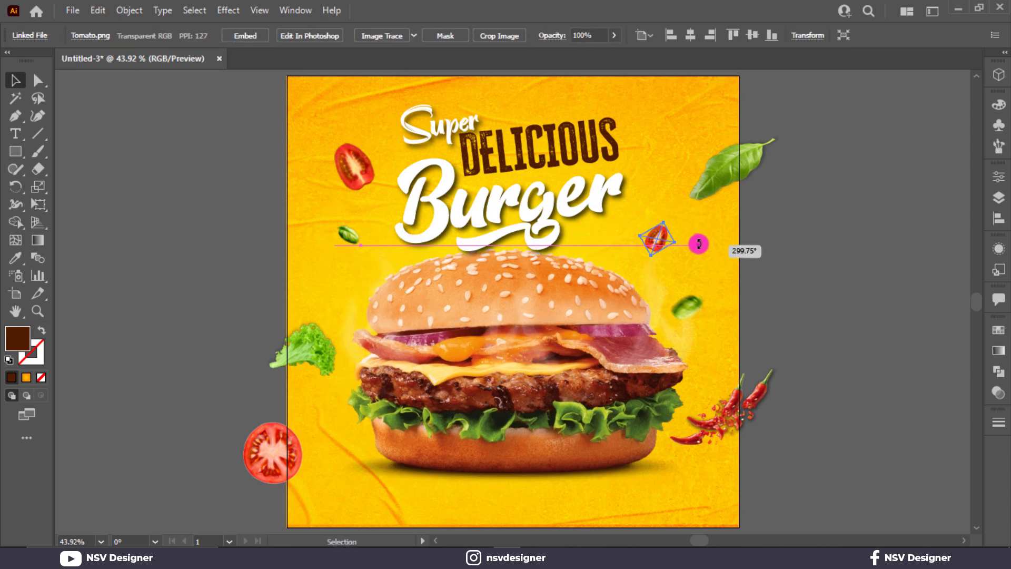
# Step: Fine-tune the positions of the small leaf, tomatoes, lettuce and basil leaf around the title and burger
pyautogui.moveTo(348, 235); pyautogui.dragTo(398, 249)
pyautogui.moveTo(361, 180); pyautogui.dragTo(318, 239)
pyautogui.moveTo(306, 356); pyautogui.dragTo(318, 311)
pyautogui.moveTo(273, 452); pyautogui.dragTo(288, 428)
pyautogui.moveTo(326, 334); pyautogui.dragTo(317, 338)
pyautogui.moveTo(342, 236); pyautogui.dragTo(343, 227)
pyautogui.click(763, 264)
pyautogui.click(739, 163)
pyautogui.moveTo(736, 160); pyautogui.dragTo(729, 168)
pyautogui.click(820, 152)
# Step: Draw a dark brown rectangle in the poster's lower right corner and fully round its corners into a pill-shaped button
pyautogui.moveTo(22, 151); pyautogui.dragTo(92, 151)
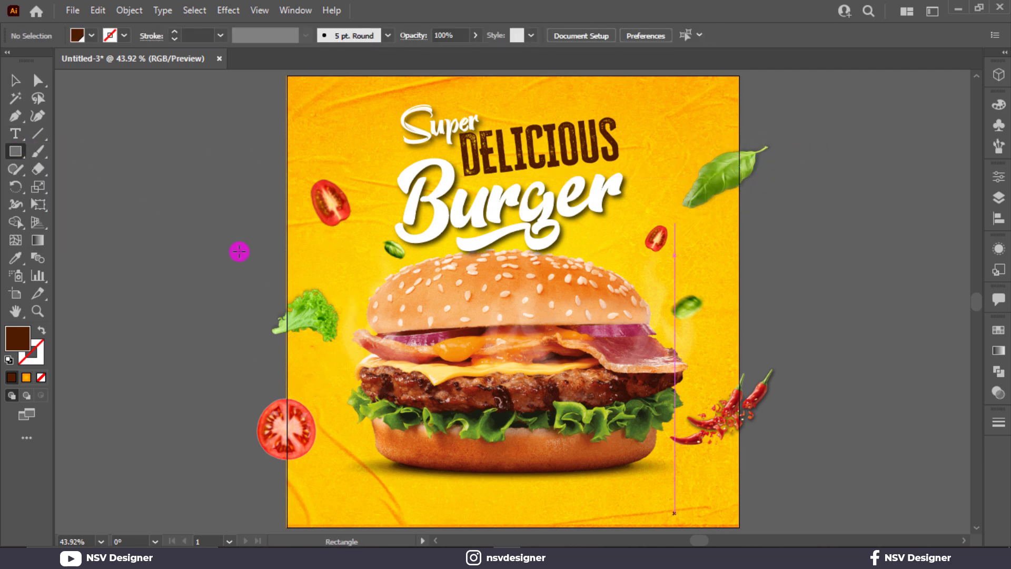
pyautogui.moveTo(624, 493); pyautogui.dragTo(716, 521)
pyautogui.press('a')
pyautogui.click(16, 81)
pyautogui.scroll(-3, 694, 405)
pyautogui.scroll(3, 694, 405)
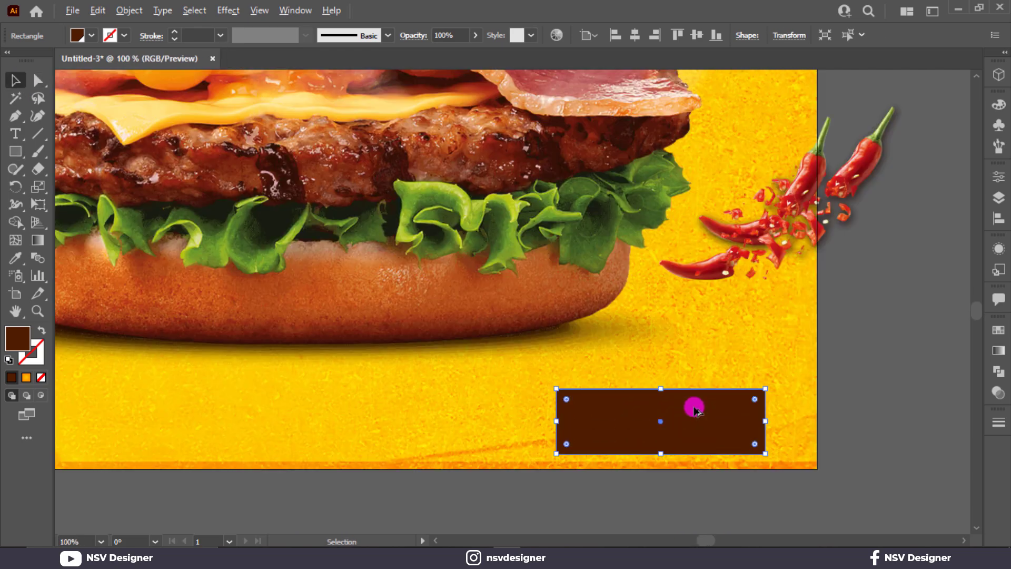
pyautogui.moveTo(694, 405); pyautogui.dragTo(688, 375)
pyautogui.moveTo(753, 413); pyautogui.dragTo(638, 372)
pyautogui.click(893, 439)
# Step: Add an "ORDER NOW" text below the poster and set its font to Montserrat ExtraBold
pyautogui.press('t')
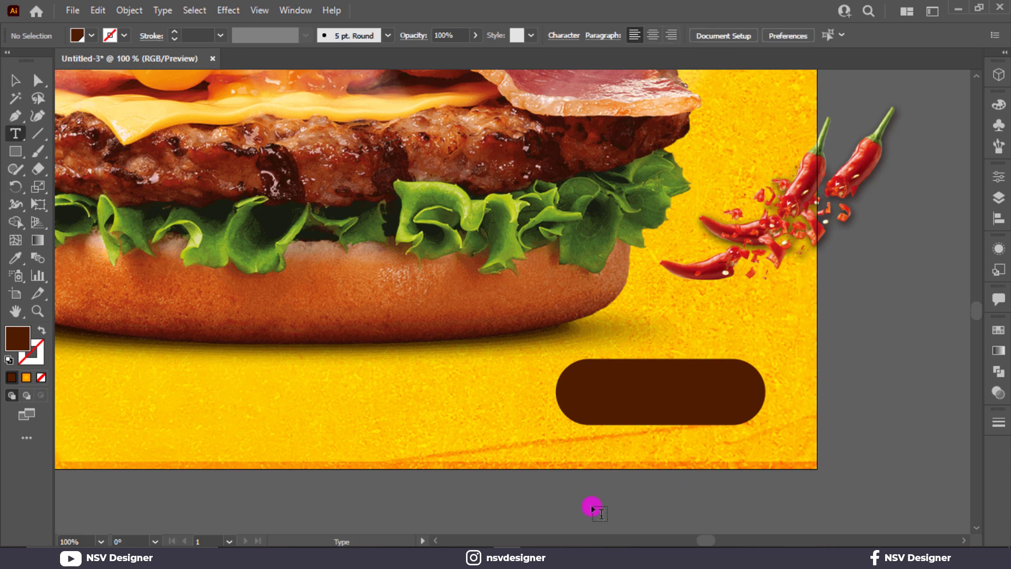
pyautogui.click(592, 502)
pyautogui.press('BackSpace')
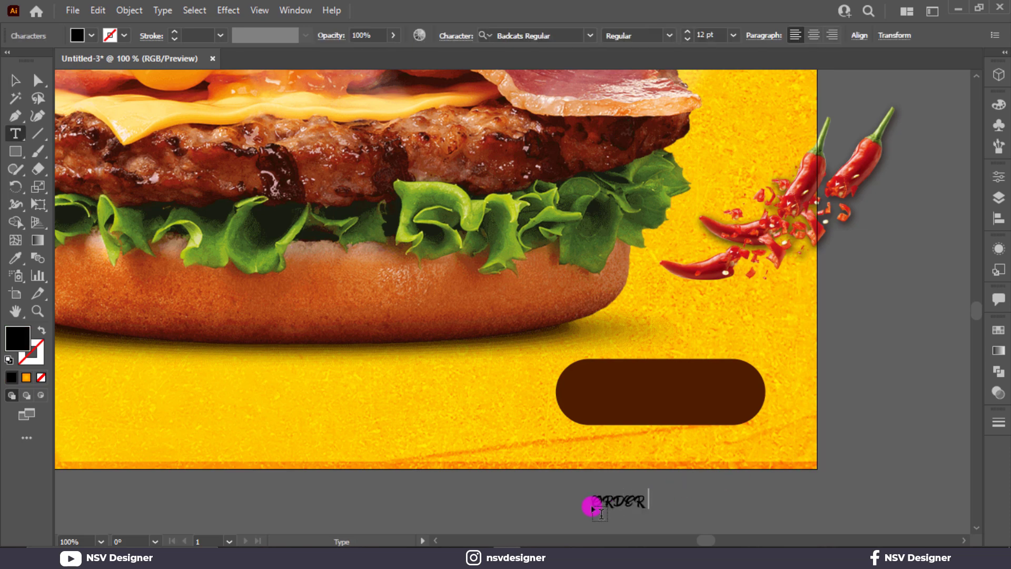
pyautogui.click(16, 80)
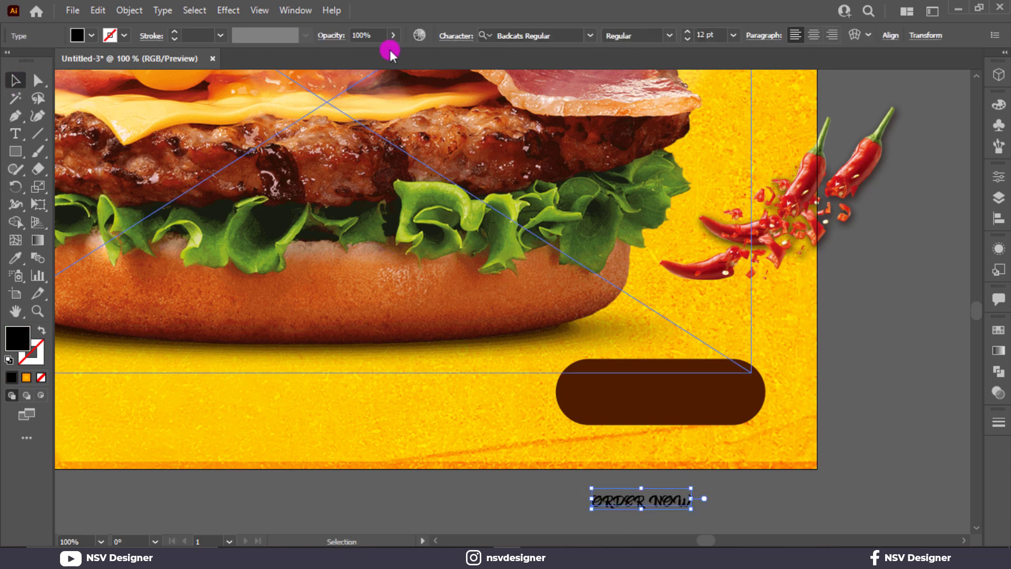
pyautogui.click(571, 35)
pyautogui.write('mon')
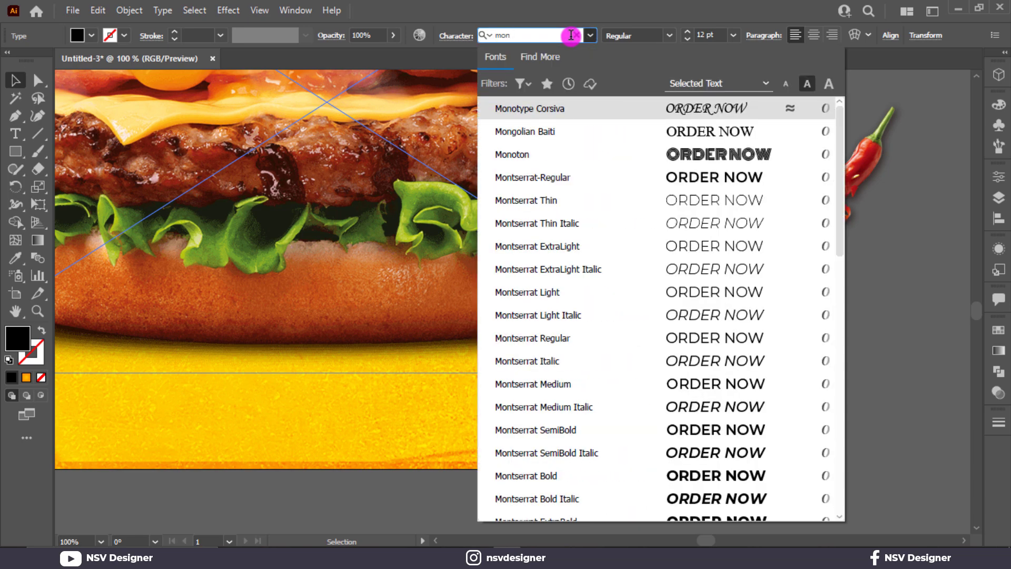
pyautogui.scroll(-1, 607, 74)
pyautogui.click(740, 456)
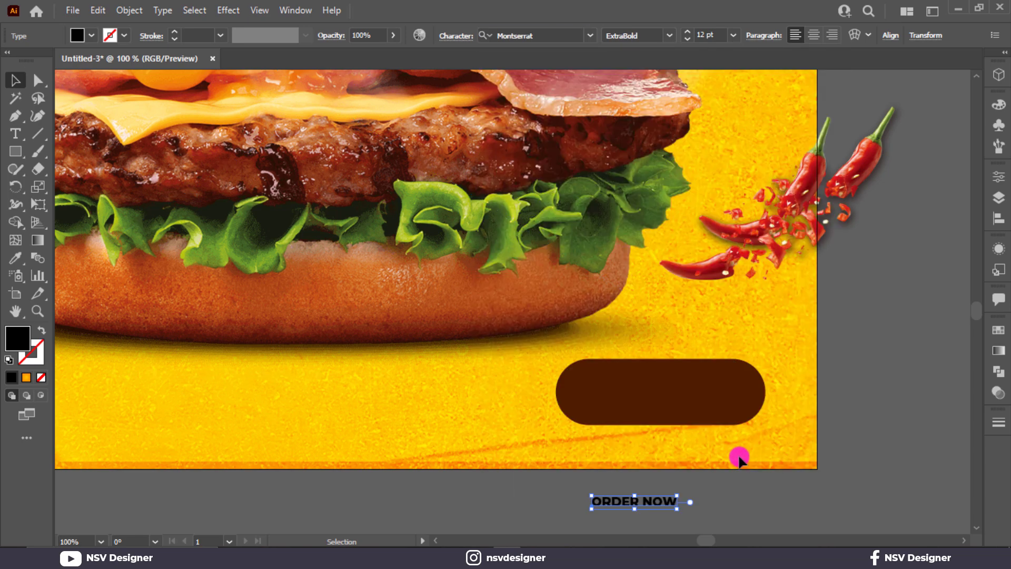
# Step: Fill the "ORDER NOW" text with white, enlarge it and center it on the brown pill shape
pyautogui.click(79, 34)
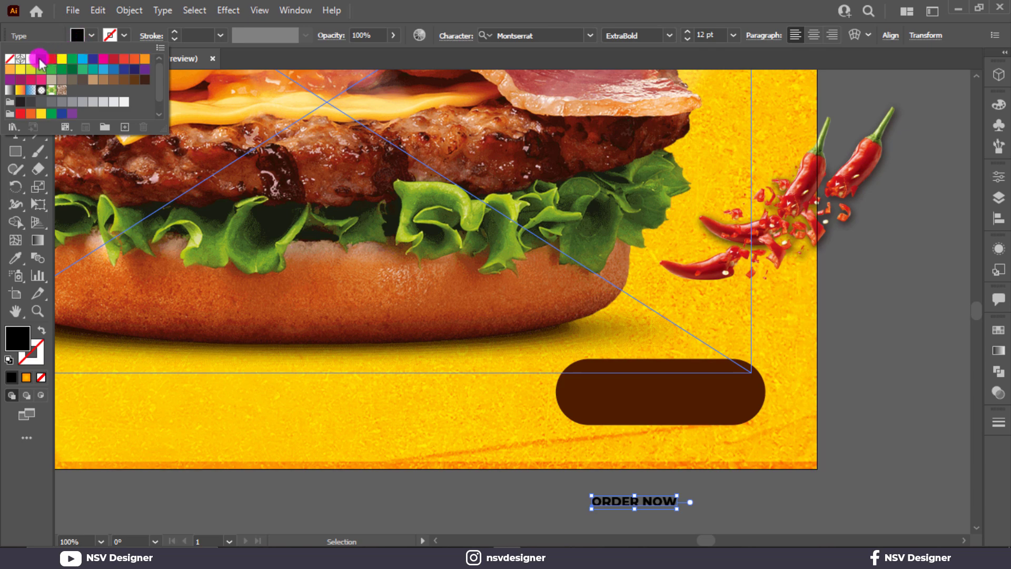
pyautogui.click(30, 59)
pyautogui.click(680, 508)
pyautogui.moveTo(677, 508); pyautogui.dragTo(702, 402)
pyautogui.scroll(-1, 707, 415)
pyautogui.moveTo(625, 450); pyautogui.dragTo(761, 450)
# Step: Duplicate the "ORDER NOW" text into the poster's lower left corner and fill the copy with dark brown
pyautogui.moveTo(795, 405); pyautogui.dragTo(262, 404)
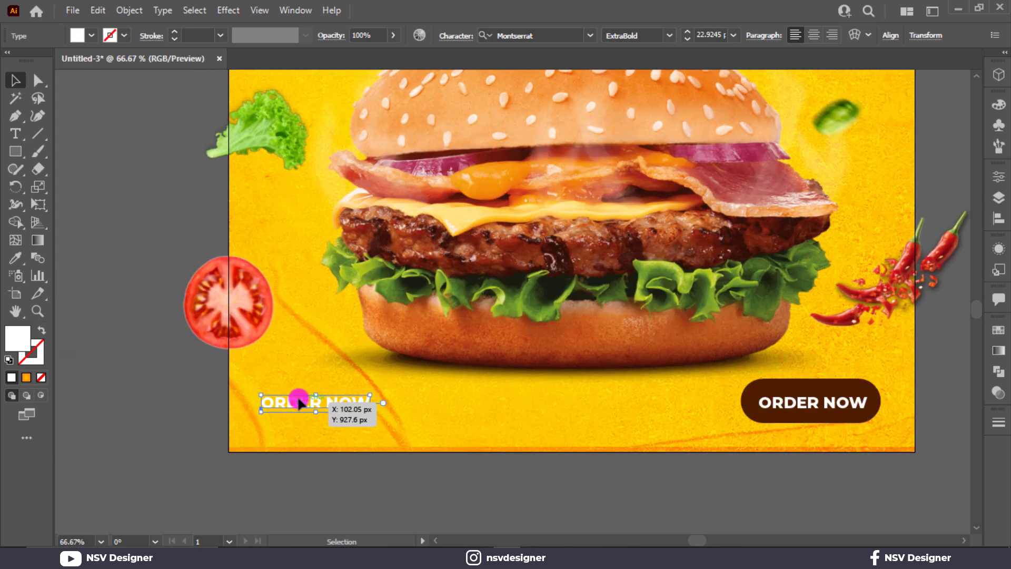
pyautogui.click(84, 38)
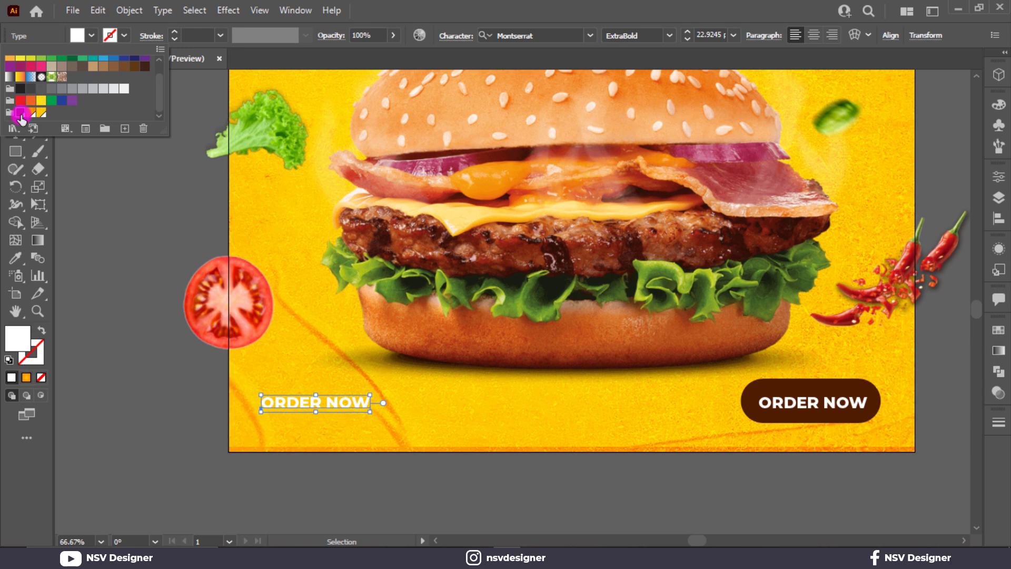
pyautogui.click(21, 114)
pyautogui.click(335, 416)
# Step: Replace the wording of the brown text copy with "Contact Us"
pyautogui.doubleClick(335, 404)
pyautogui.hotkey('ctrl', 'a')
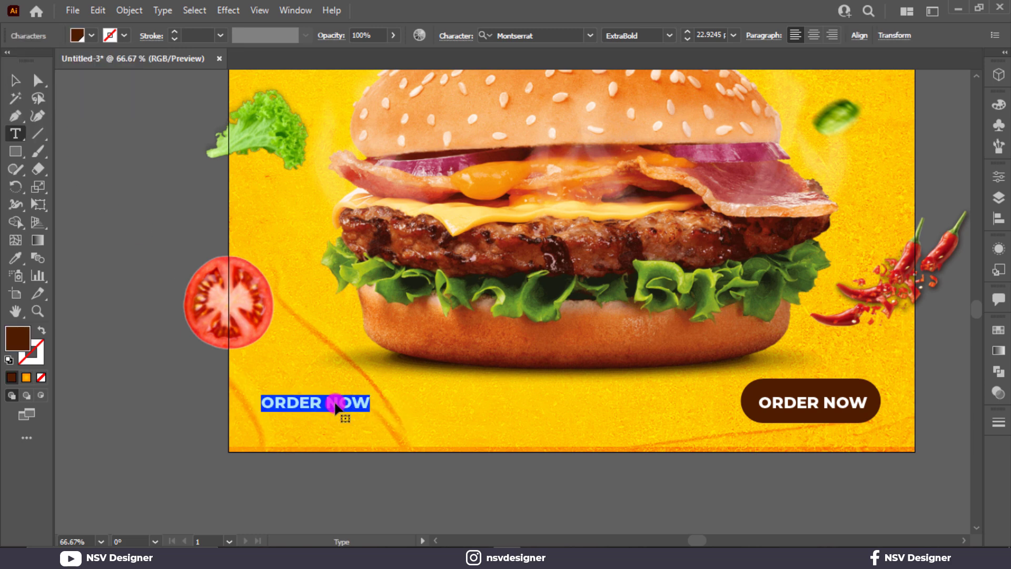
pyautogui.write('Contact Us')
pyautogui.click(15, 78)
# Step: Duplicate the "Contact Us" text directly below itself and replace the copy's wording with the contact phone number
pyautogui.scroll(-1, 79, 407)
pyautogui.moveTo(289, 368)
pyautogui.mouseDown()
pyautogui.moveTo(289, 355)
pyautogui.moveTo(287, 389)
pyautogui.mouseUp()
pyautogui.doubleClick(287, 389)
pyautogui.hotkey('ctrl', 'a')
pyautogui.write('+')
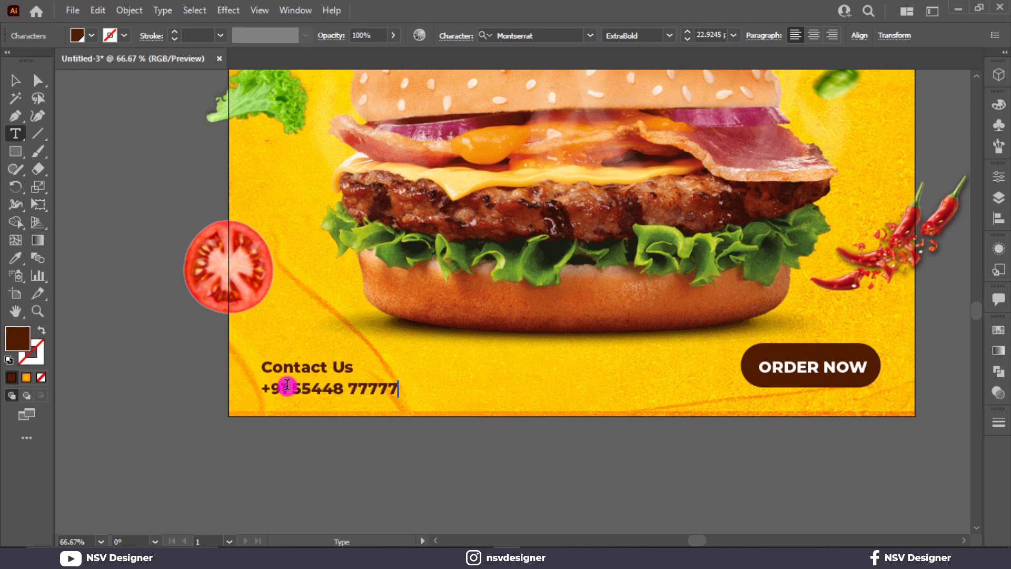
# Step: Enlarge the contact phone number slightly and set the "Contact Us" text to the Medium font weight
pyautogui.click(15, 80)
pyautogui.click(411, 401)
pyautogui.click(323, 368)
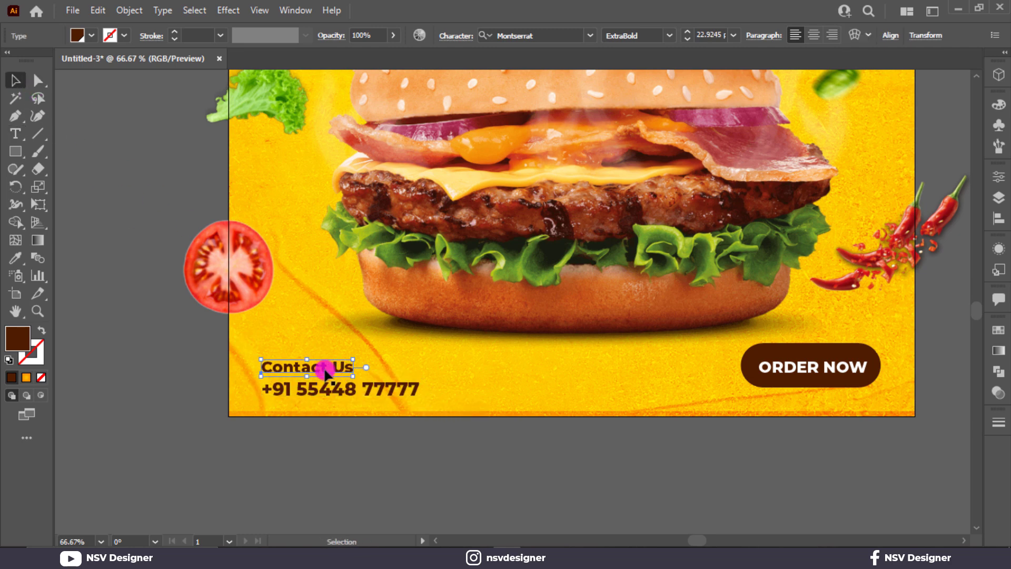
pyautogui.click(668, 34)
pyautogui.click(657, 185)
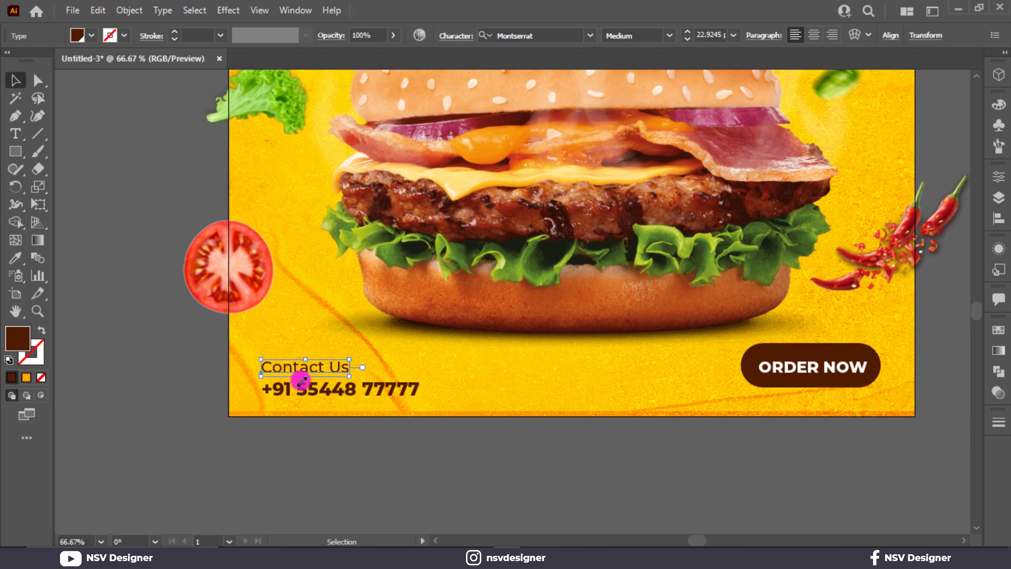
# Step: Tighten the gap between the phone number and "Contact Us" and group the two text lines
pyautogui.scroll(3, 316, 384)
pyautogui.moveTo(440, 425); pyautogui.dragTo(435, 408)
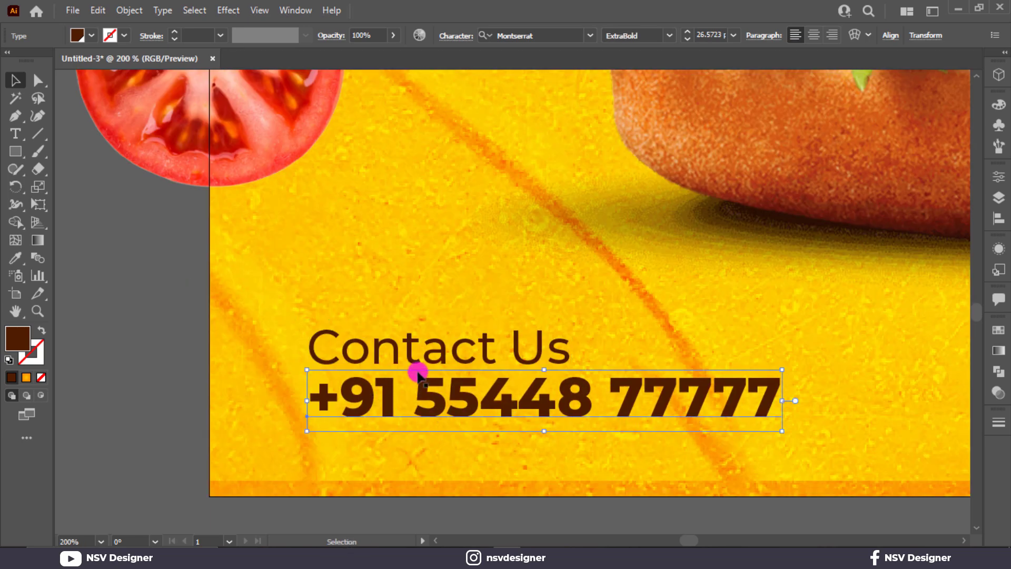
pyautogui.hotkey('ctrl', 'a')
pyautogui.hotkey('ctrl', '0')
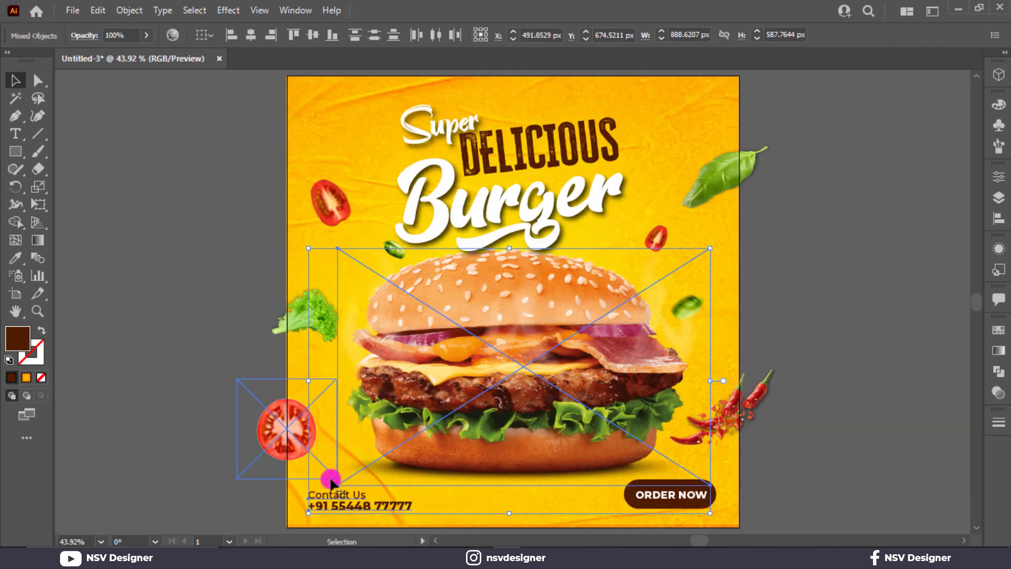
pyautogui.click(289, 501)
pyautogui.moveTo(346, 518); pyautogui.dragTo(347, 518)
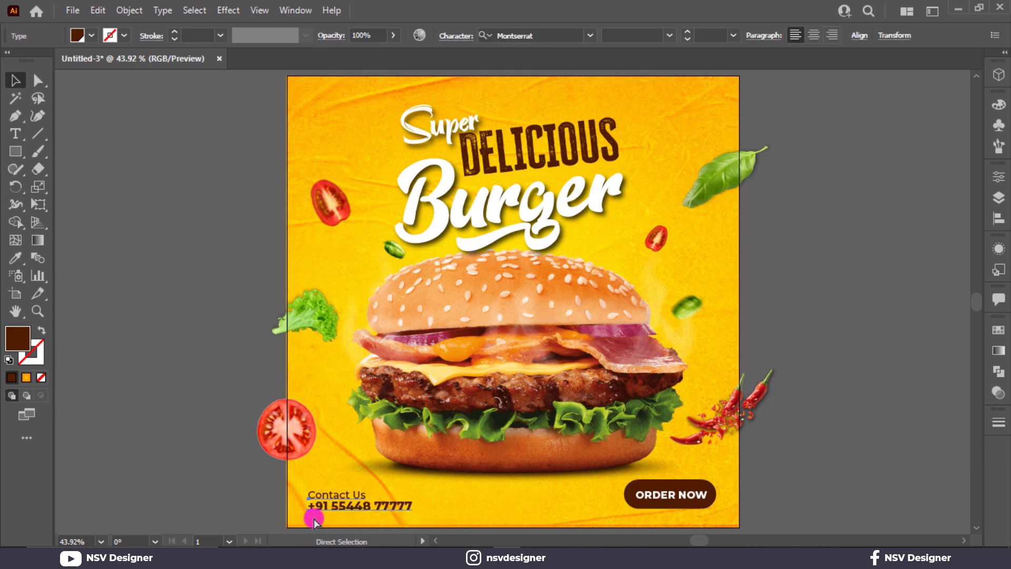
pyautogui.hotkey('ctrl', 'g')
# Step: Align the vertical centers of the "ORDER NOW" button and the contact text group
pyautogui.click(686, 508)
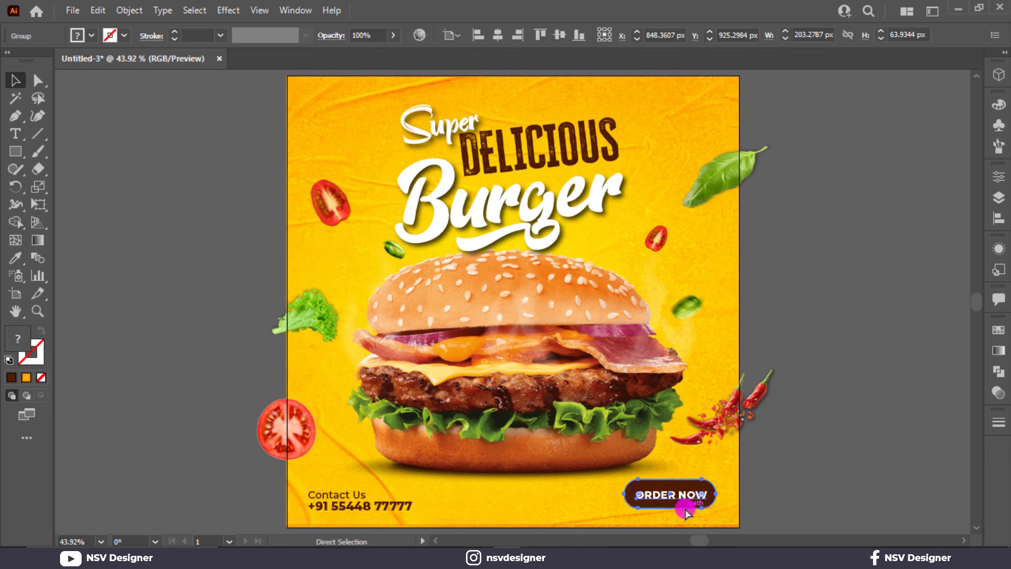
pyautogui.keyDown('shift'); pyautogui.click(341, 507); pyautogui.keyUp('shift')
pyautogui.hotkey('ctrl', 'g')
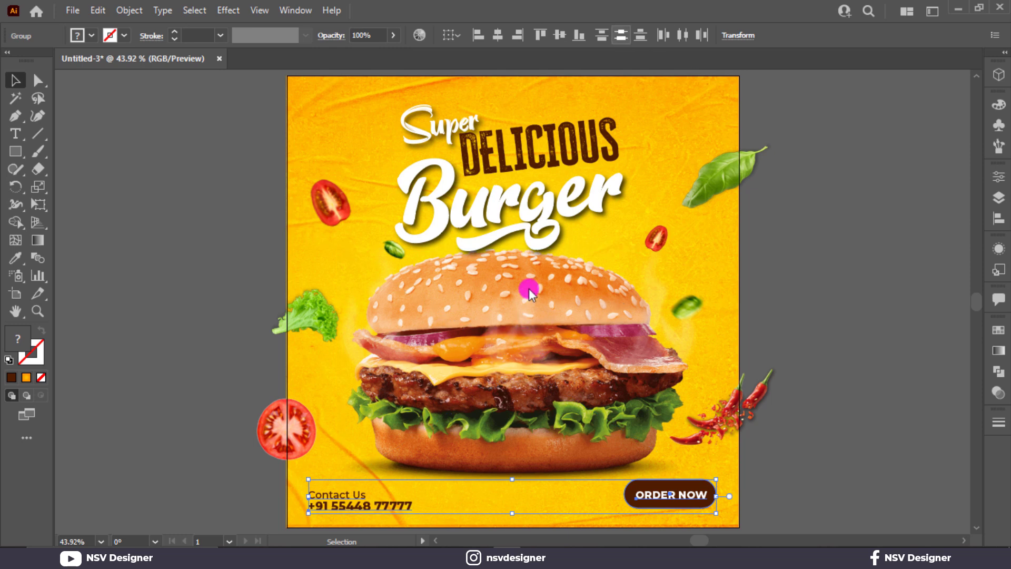
pyautogui.click(560, 35)
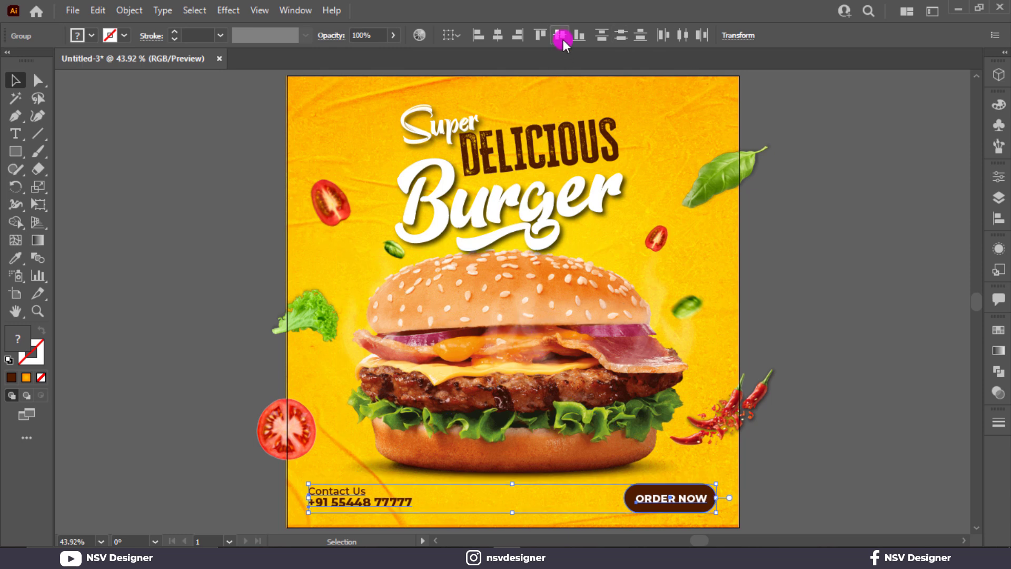
pyautogui.click(815, 440)
# Step: Add the text "www,web,com" between the contact details and the order button and enlarge it to about 26 pt
pyautogui.press('t')
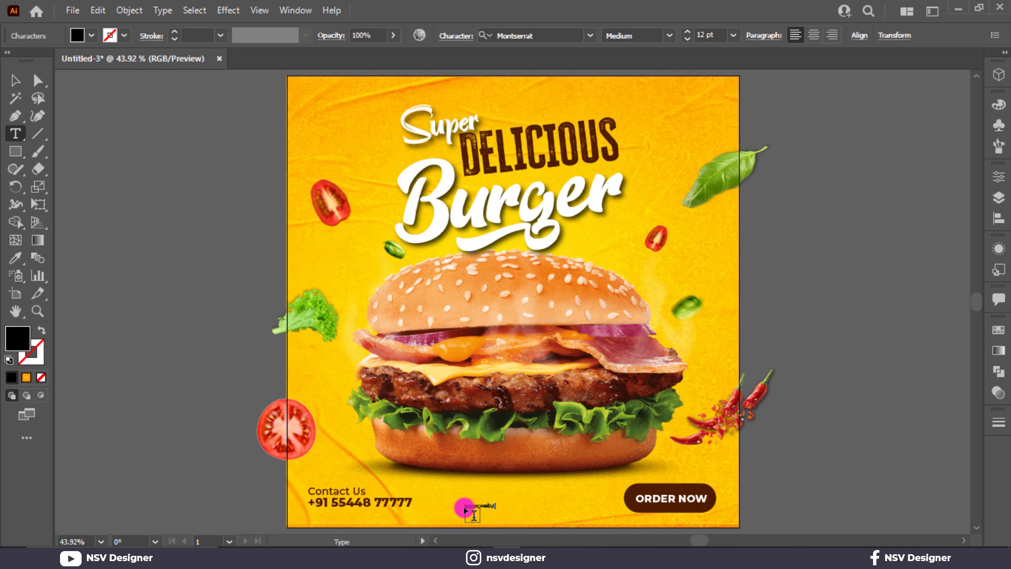
pyautogui.click(17, 84)
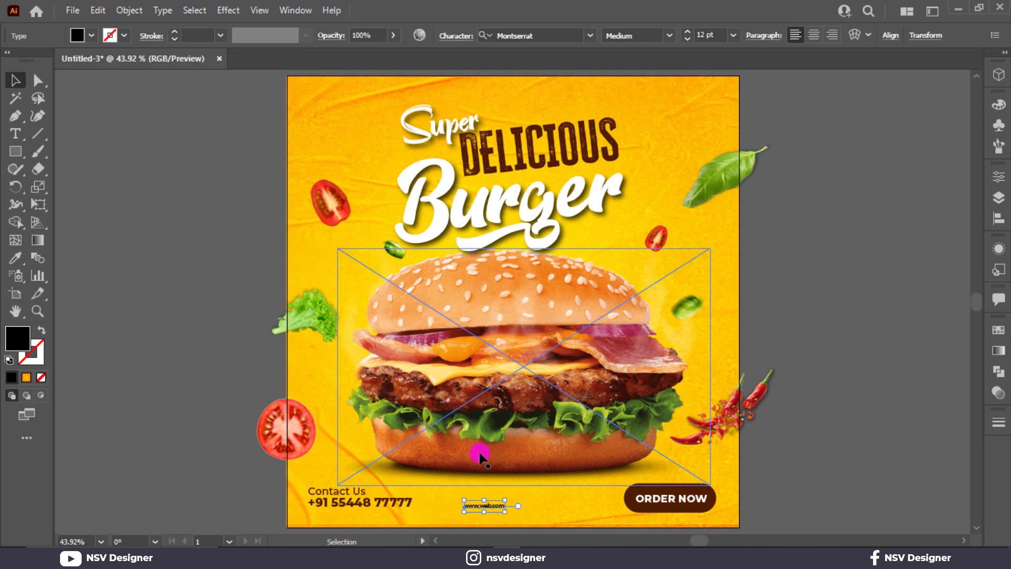
pyautogui.scroll(-3, 479, 454)
pyautogui.scroll(4, 480, 453)
pyautogui.moveTo(568, 465); pyautogui.dragTo(801, 499)
pyautogui.hotkey('ctrl', 'z')
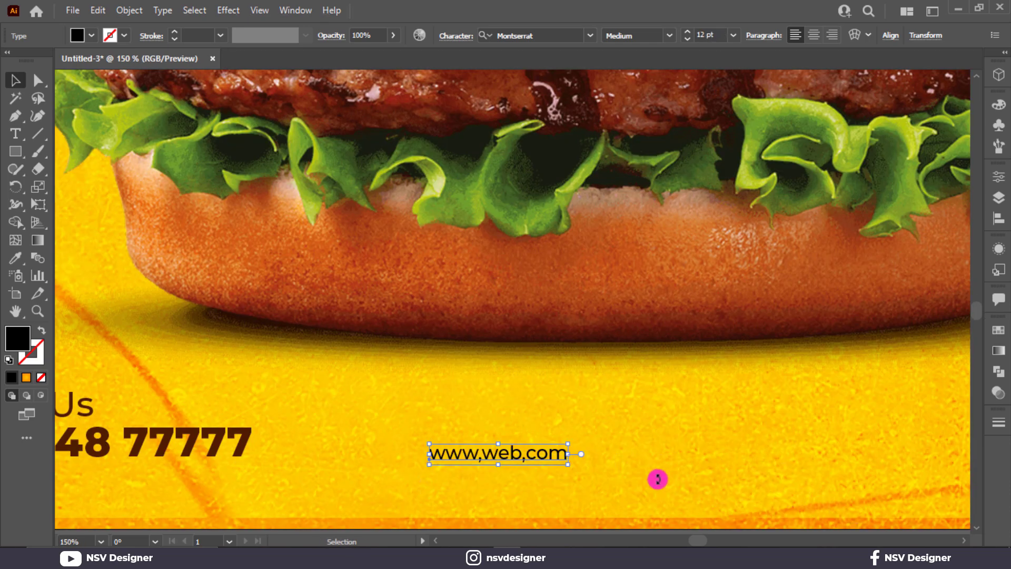
pyautogui.moveTo(569, 469); pyautogui.dragTo(734, 499)
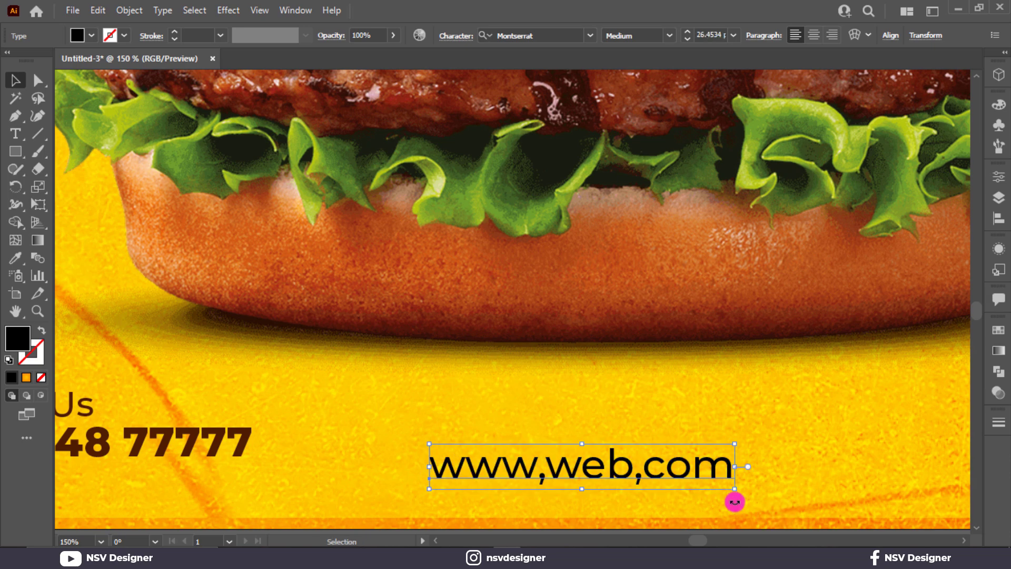
pyautogui.press('t')
pyautogui.click(550, 473)
pyautogui.press('BackSpace')
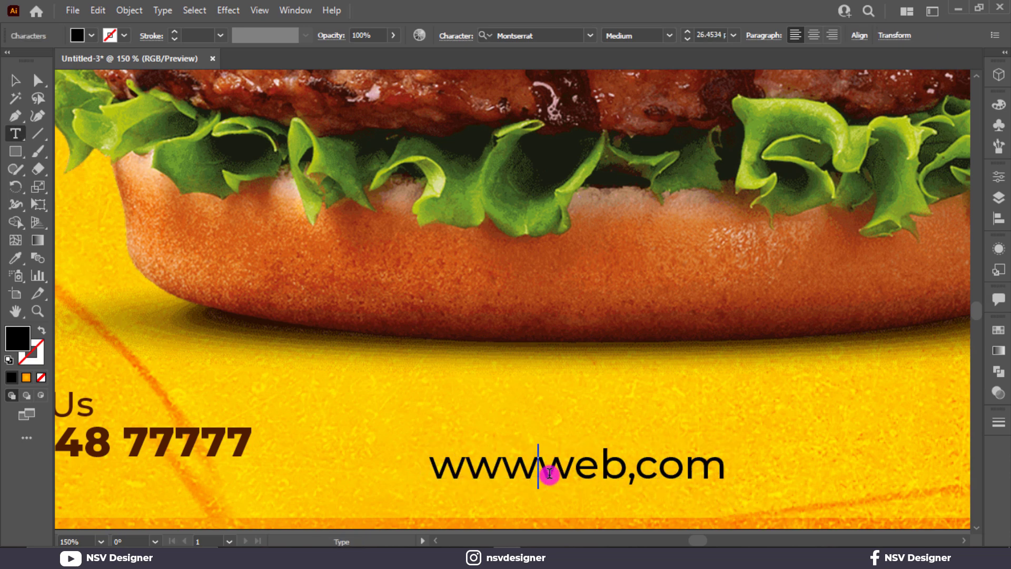
pyautogui.write('.')
pyautogui.press('Right')
pyautogui.press('BackSpace')
pyautogui.write('.web')
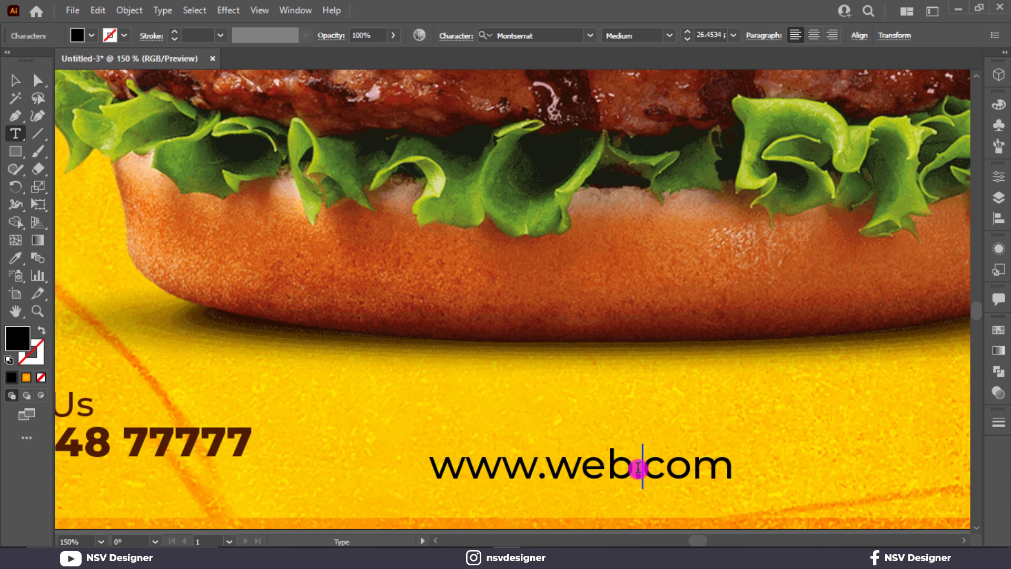
pyautogui.write('site')
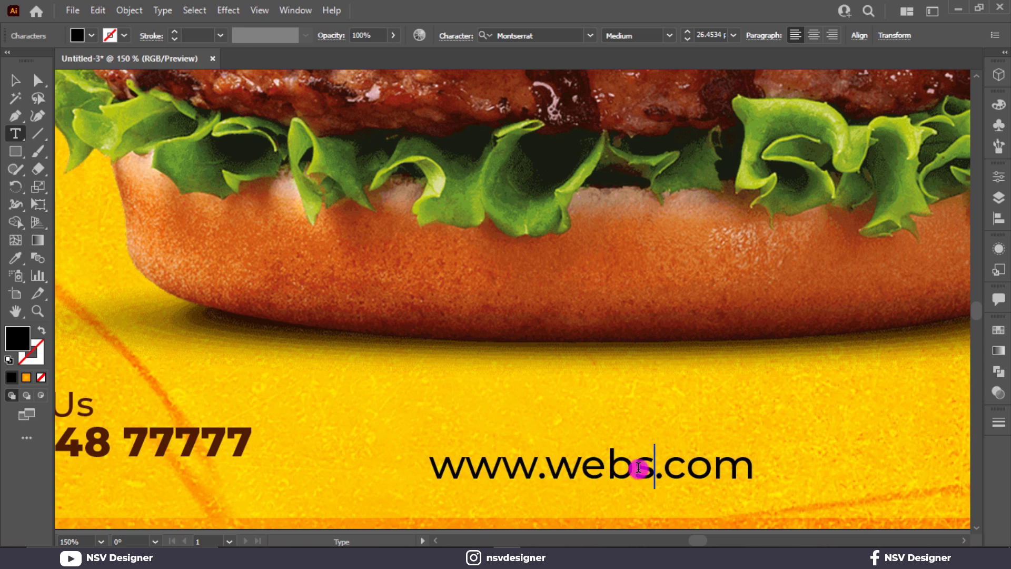
pyautogui.click(16, 80)
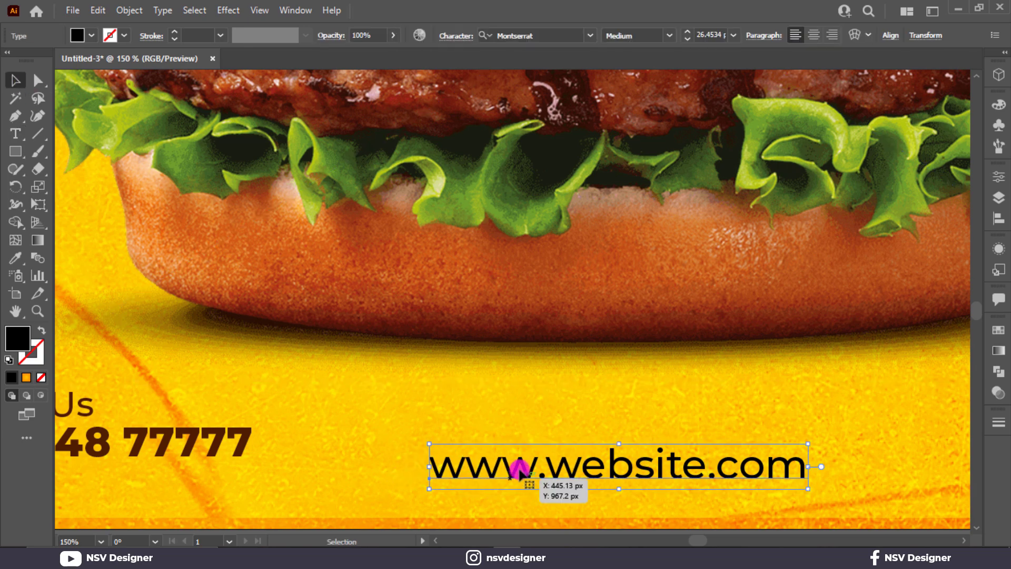
pyautogui.click(470, 35)
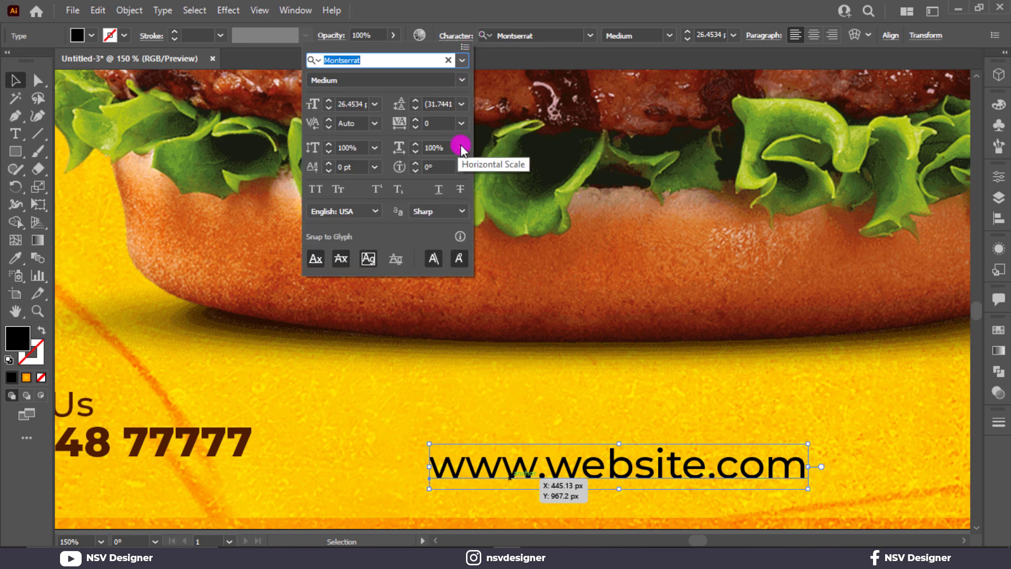
pyautogui.click(462, 123)
pyautogui.click(482, 348)
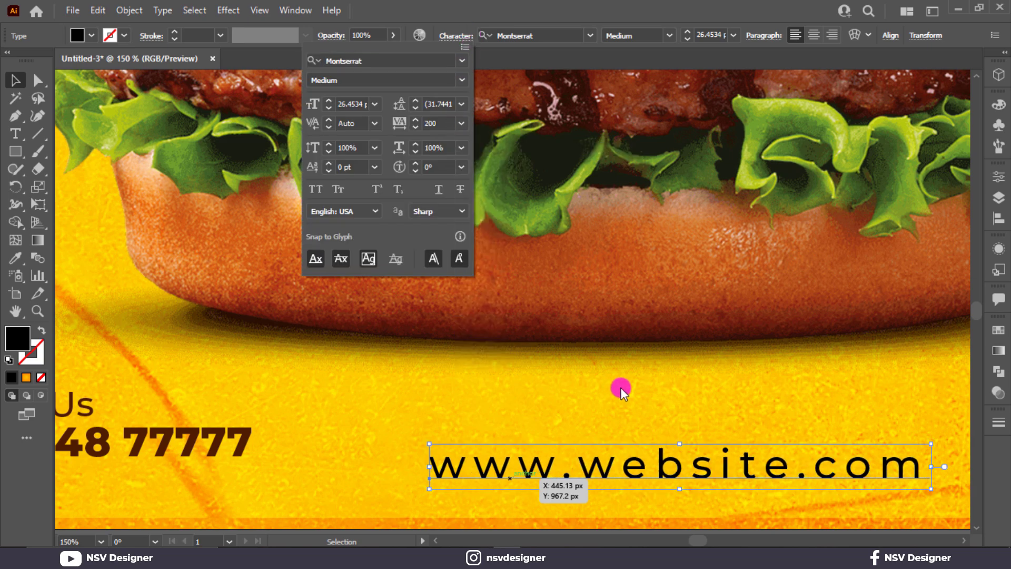
pyautogui.click(622, 390)
pyautogui.click(621, 390)
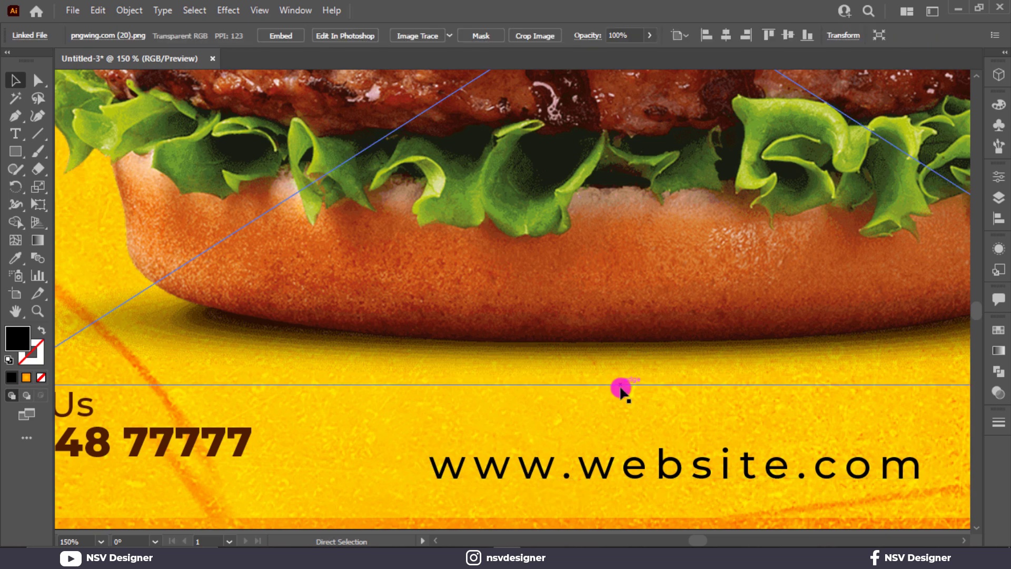
# Step: Set the web address text to 22 pt and center it horizontally on the artboard
pyautogui.hotkey('ctrl', '0')
pyautogui.click(584, 508)
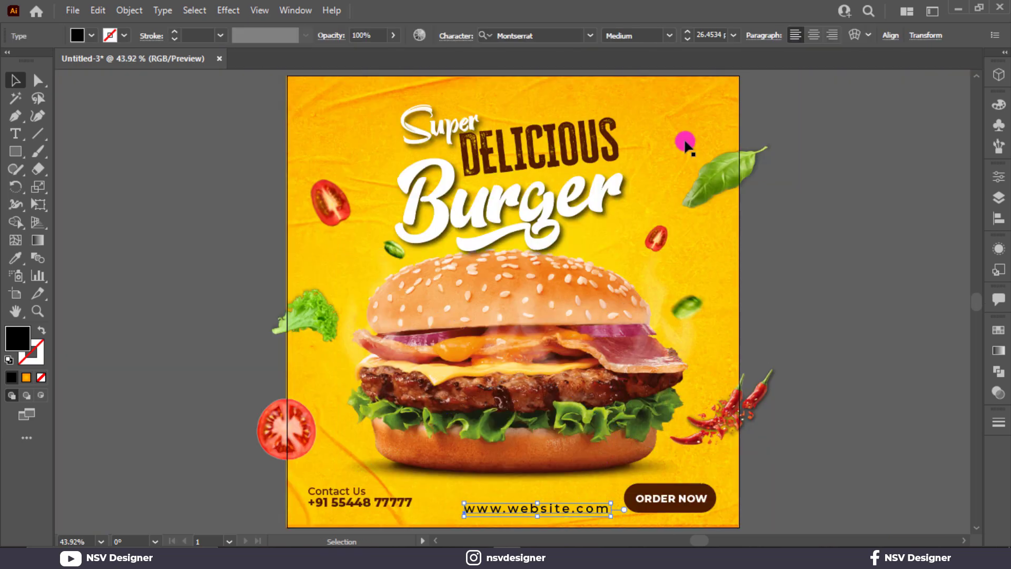
pyautogui.scroll(-4, 713, 36)
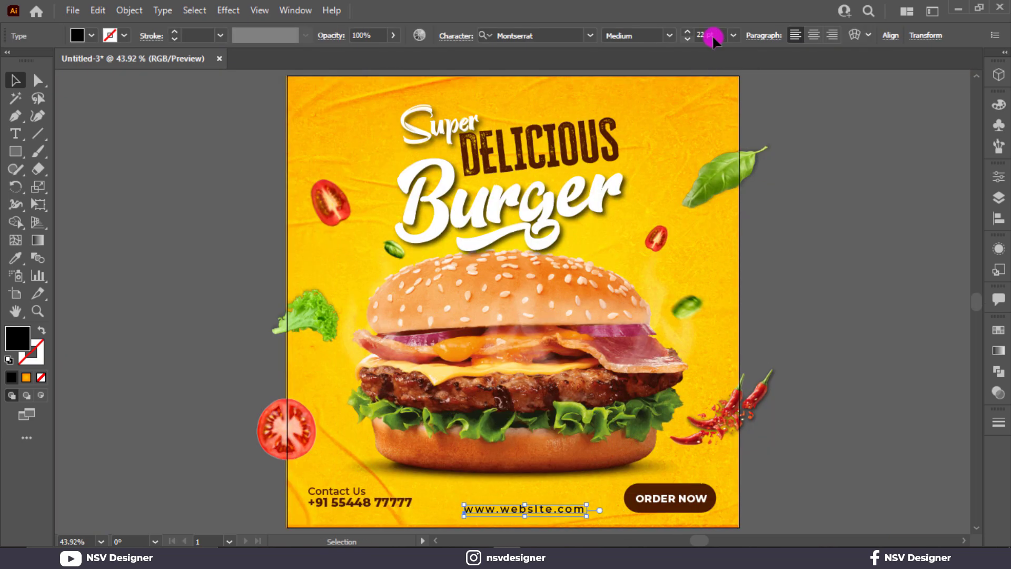
pyautogui.click(884, 35)
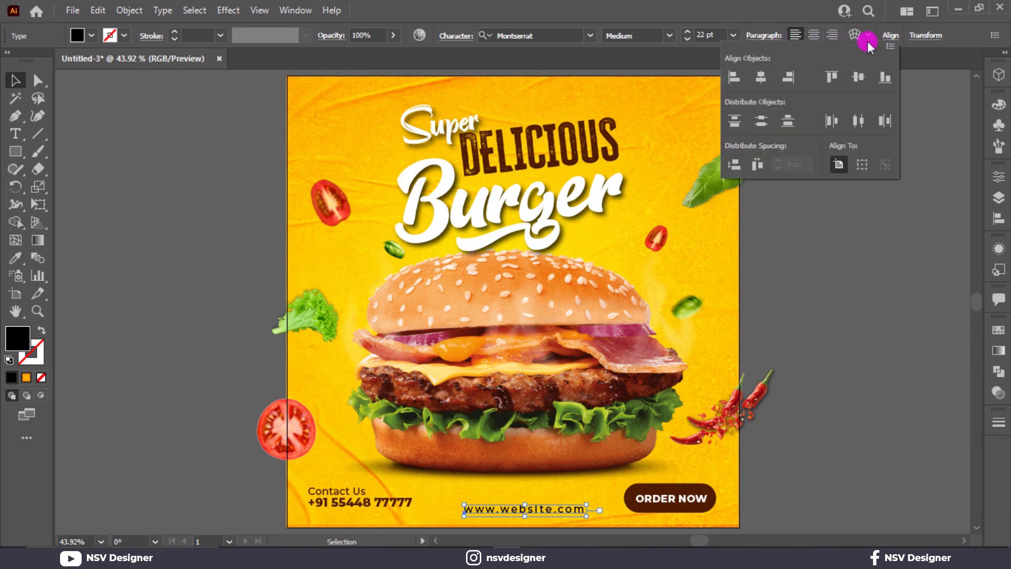
pyautogui.click(769, 78)
# Step: Align the vertical centers of the contact details, web address and order button along the poster's bottom edge
pyautogui.moveTo(757, 500); pyautogui.dragTo(359, 518)
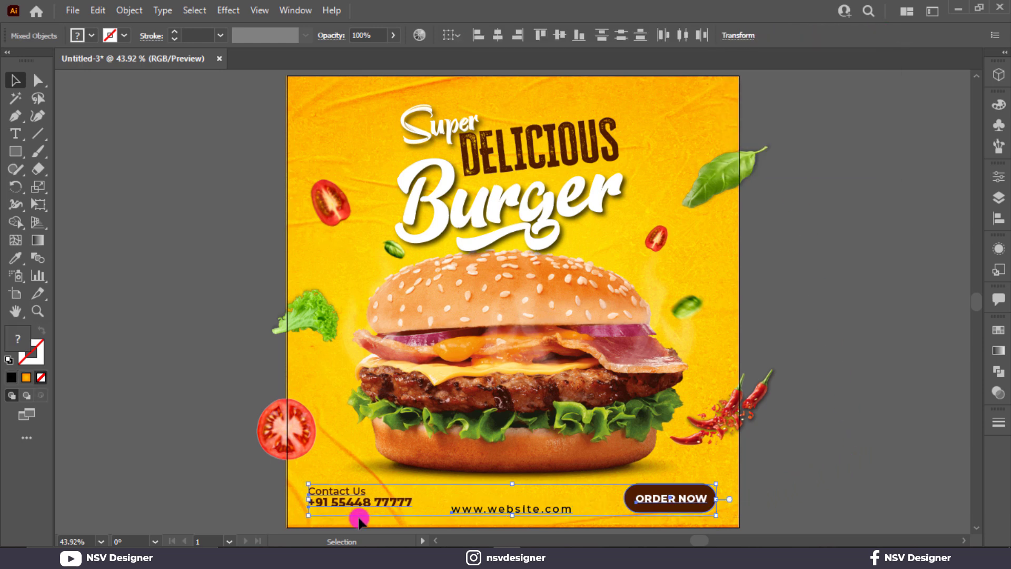
pyautogui.click(620, 37)
pyautogui.click(560, 35)
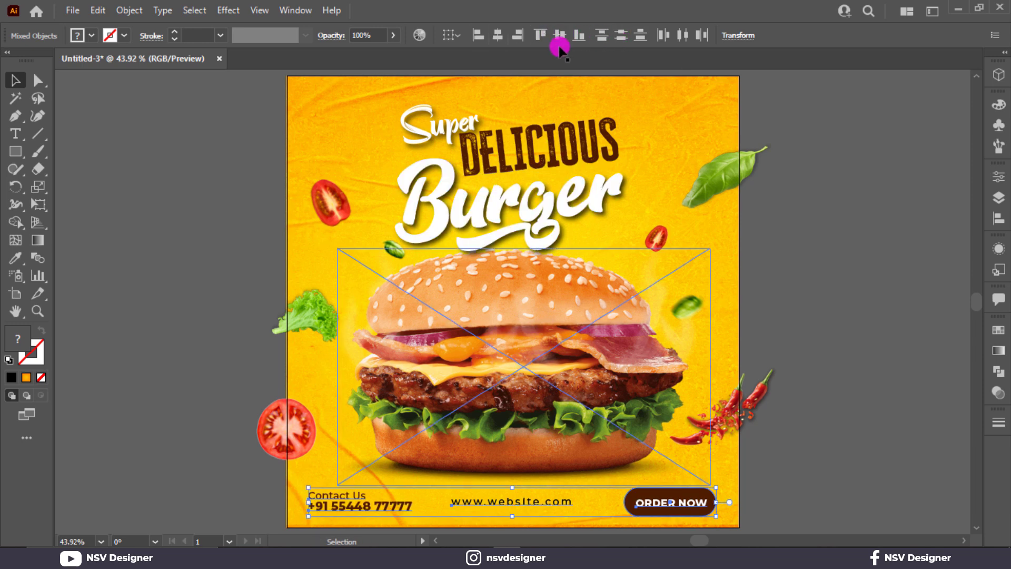
pyautogui.click(801, 498)
# Step: Add a new text object reading "LOHO" on the empty canvas left of the poster
pyautogui.press('t')
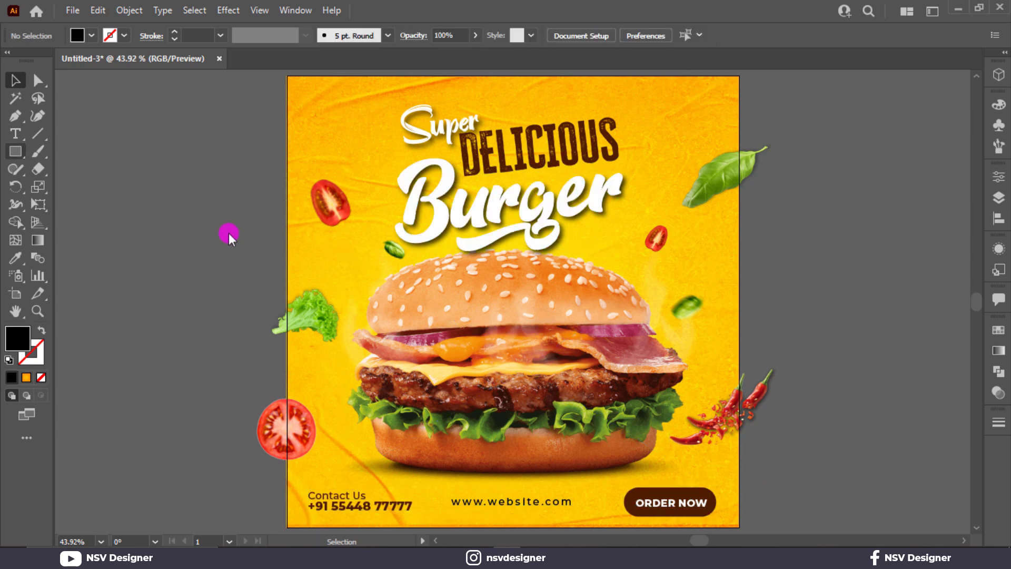
pyautogui.click(17, 135)
pyautogui.click(102, 156)
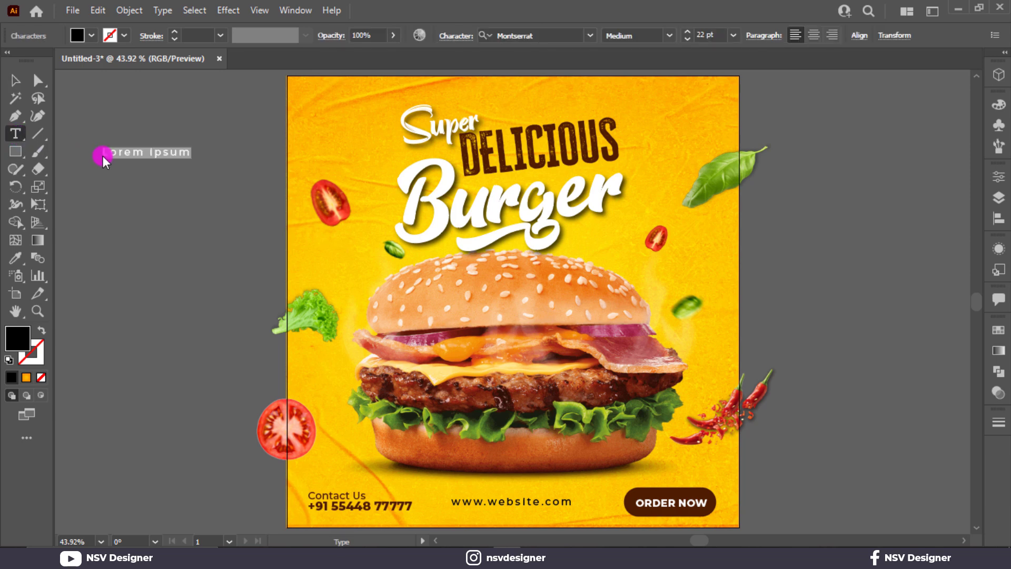
pyautogui.write('LOHO')
pyautogui.click(15, 80)
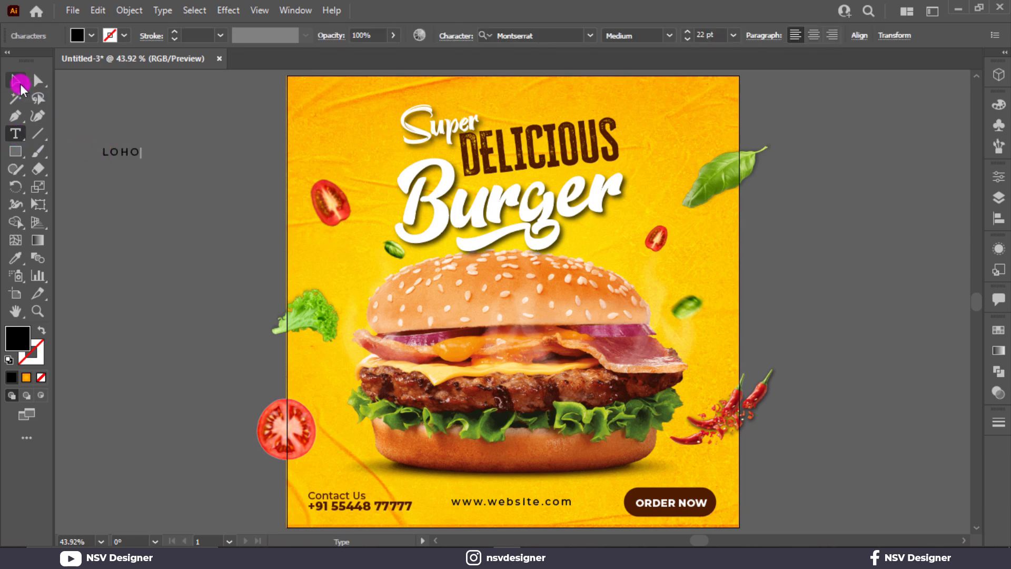
# Step: Set the "LOHO" text's tracking to 0 and its font weight to Black
pyautogui.click(452, 36)
pyautogui.click(461, 123)
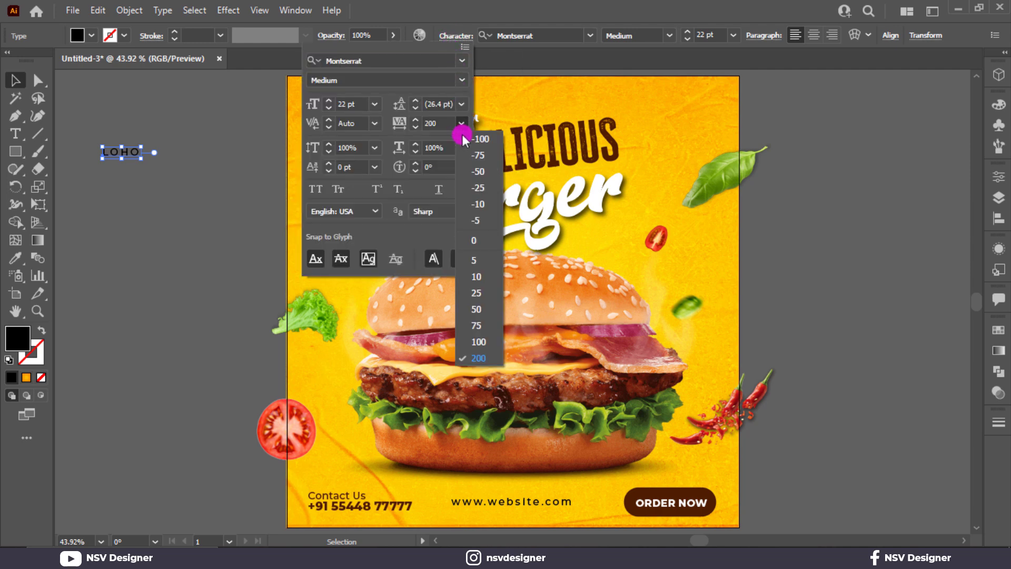
pyautogui.click(477, 241)
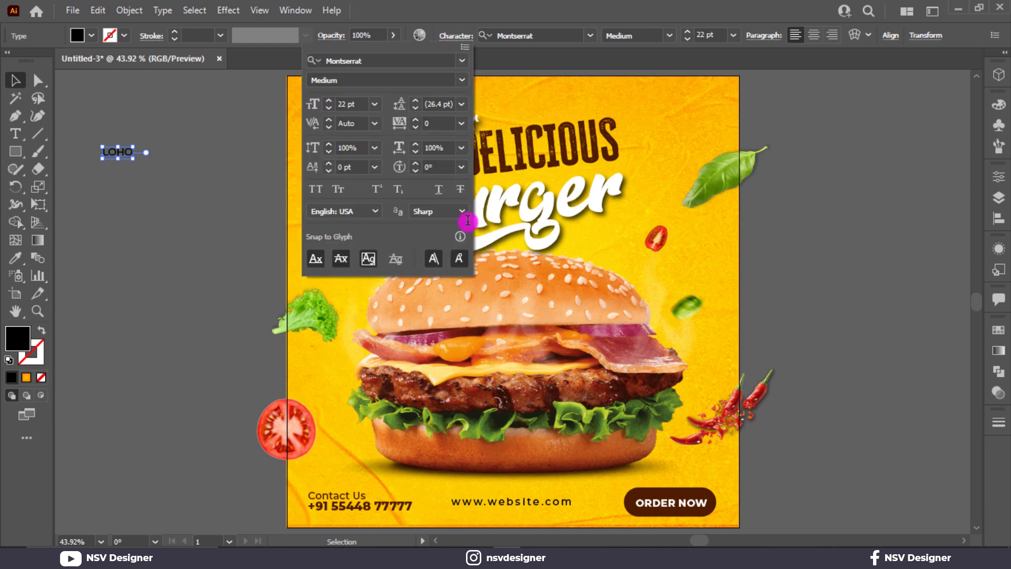
pyautogui.click(365, 80)
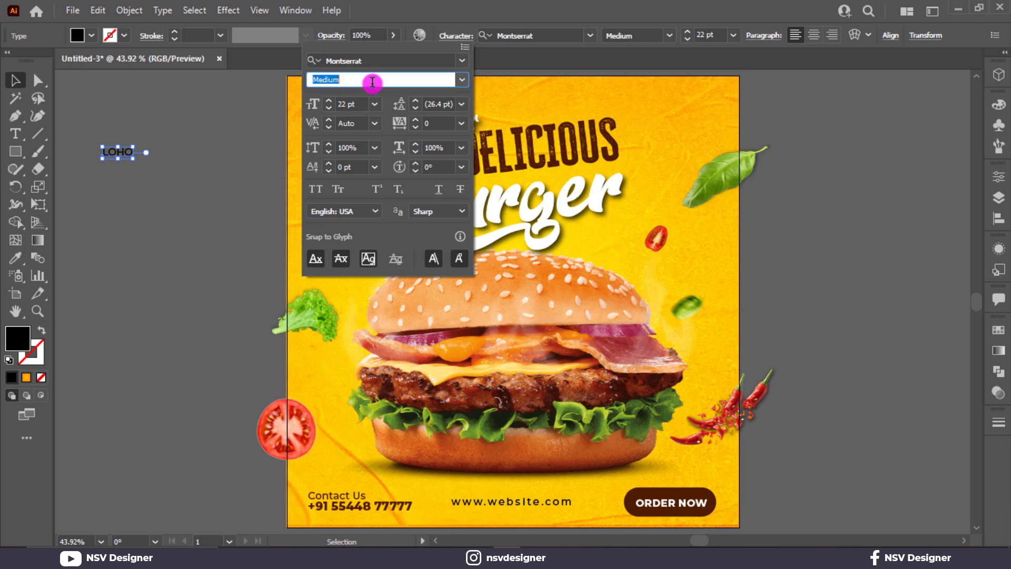
pyautogui.click(463, 80)
pyautogui.click(382, 355)
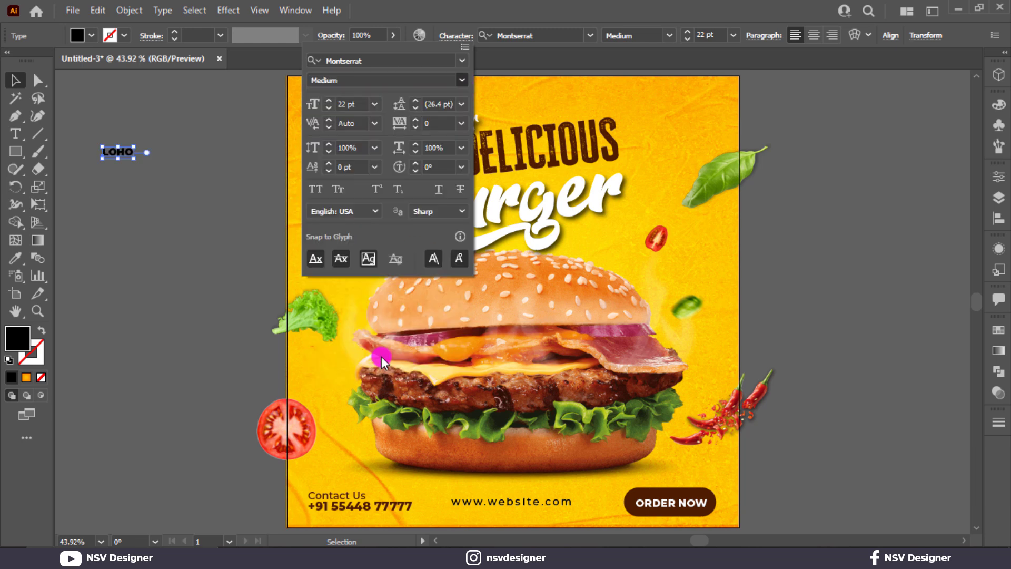
# Step: Enlarge the "LOHO" text to about 55 pt and move it into the poster's upper left corner
pyautogui.click(132, 159)
pyautogui.moveTo(148, 165); pyautogui.dragTo(350, 120)
pyautogui.scroll(4, 264, 139)
pyautogui.click(261, 138)
pyautogui.scroll(4, 294, 149)
pyautogui.scroll(3, 381, 270)
# Step: Replace the letter H with G so the corner text reads "LOGO"
pyautogui.doubleClick(406, 296)
pyautogui.doubleClick(442, 293)
pyautogui.click(456, 300)
pyautogui.moveTo(456, 300); pyautogui.dragTo(422, 303)
pyautogui.write('G')
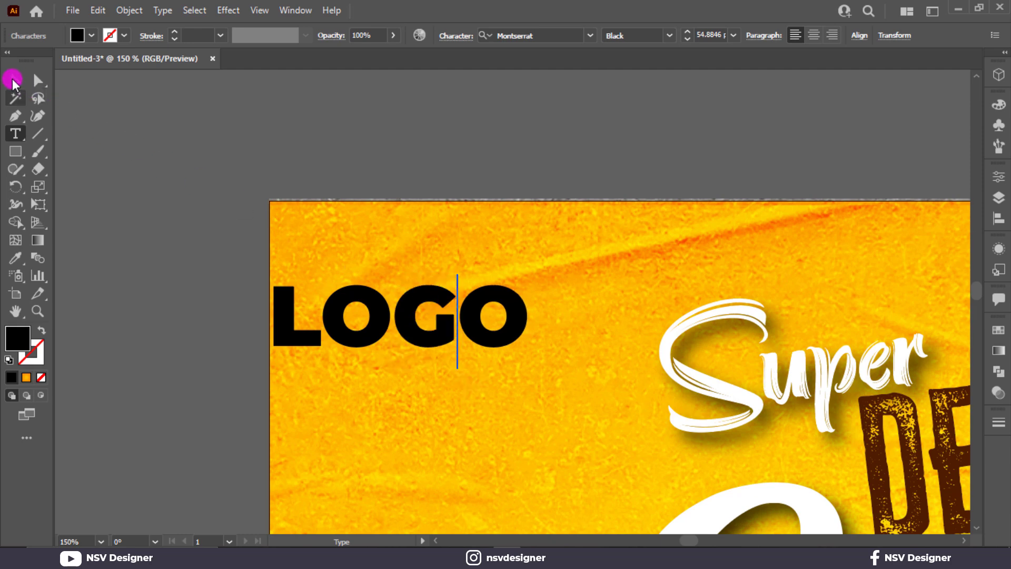
# Step: Shrink the "LOGO" text to about 21 pt and position it just inside the poster's upper left corner
pyautogui.click(15, 80)
pyautogui.moveTo(528, 371); pyautogui.dragTo(368, 327)
pyautogui.scroll(-2, 363, 300)
pyautogui.moveTo(396, 168); pyautogui.dragTo(386, 152)
pyautogui.scroll(-2, 386, 152)
pyautogui.moveTo(387, 96); pyautogui.dragTo(394, 115)
pyautogui.hotkey('ctrl', '0')
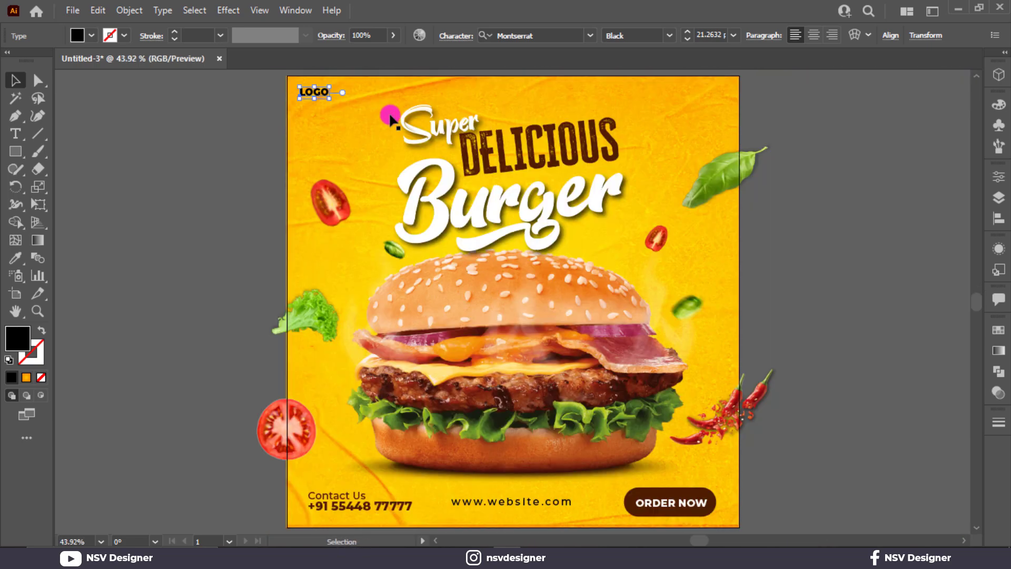
# Step: Enlarge the "LOGO" text to about 26 pt and add a copy directly below it reading "HERE"
pyautogui.click(208, 209)
pyautogui.moveTo(321, 90)
pyautogui.mouseDown()
pyautogui.moveTo(331, 90)
pyautogui.moveTo(324, 107)
pyautogui.mouseUp()
pyautogui.click(257, 118)
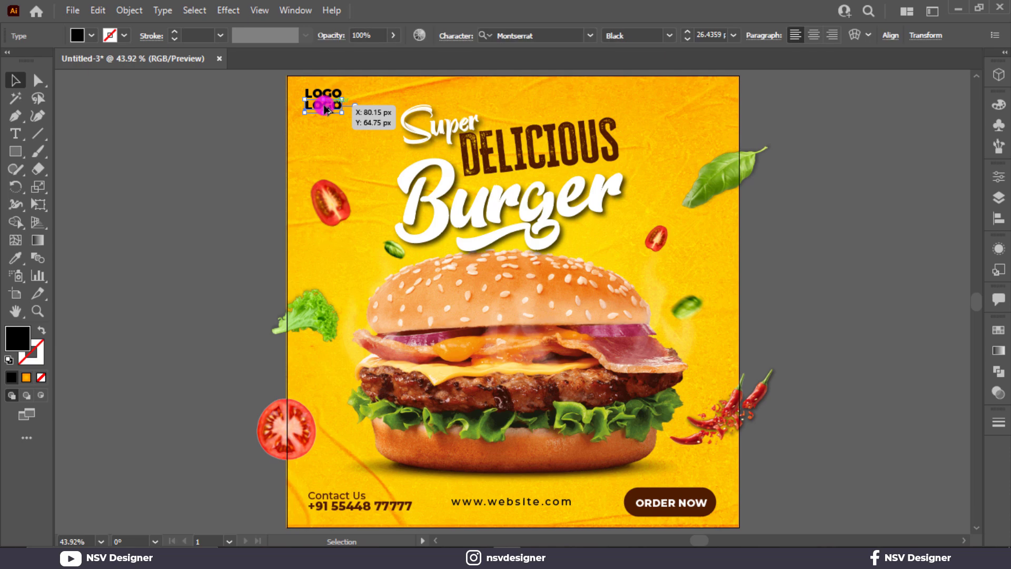
pyautogui.press('t')
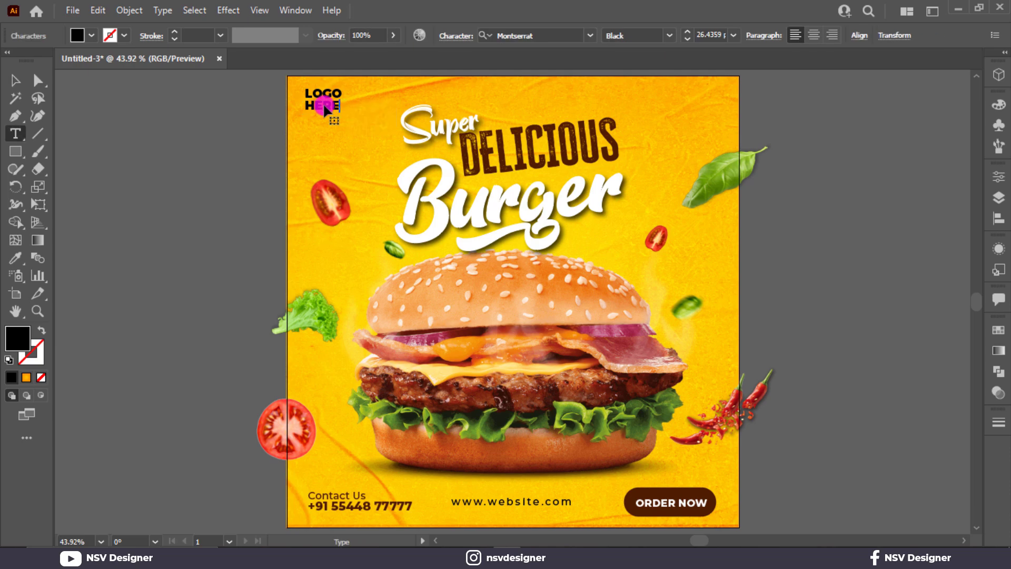
# Step: Widen the "HERE" text to match the width of "LOGO" and align it directly beneath that word
pyautogui.click(12, 84)
pyautogui.scroll(1, 121, 118)
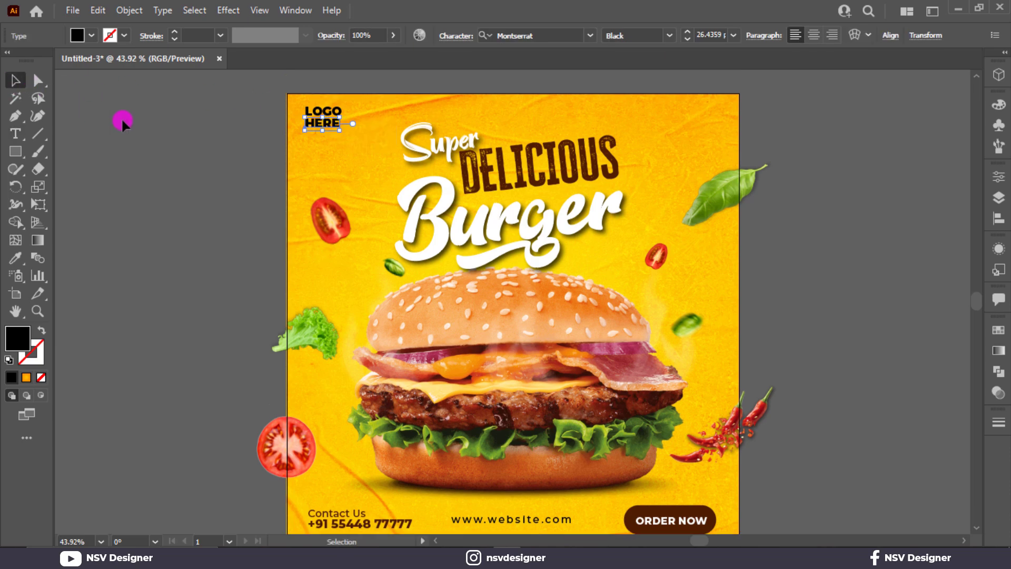
pyautogui.click(264, 166)
pyautogui.scroll(1, 285, 136)
pyautogui.scroll(4, 285, 136)
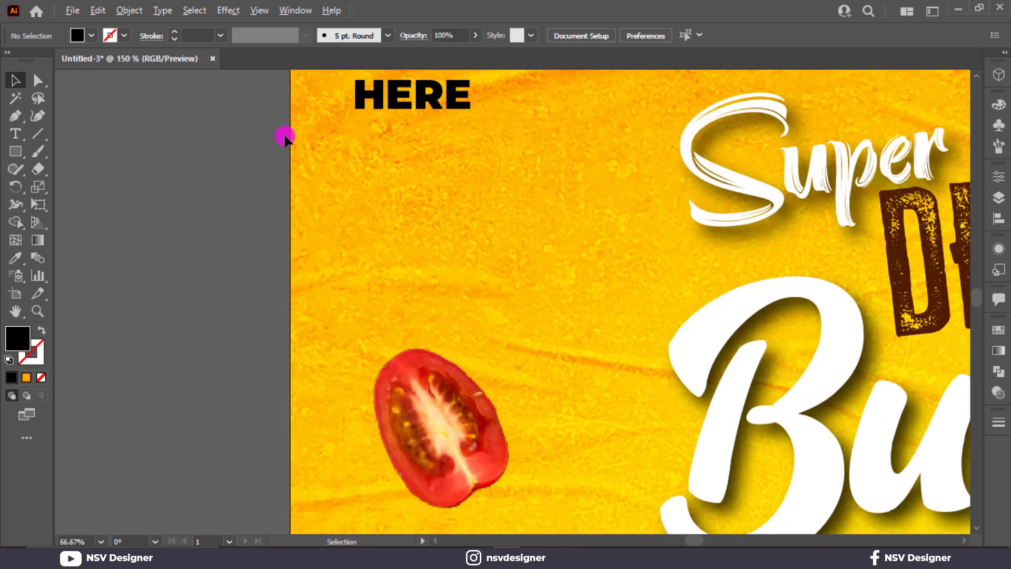
pyautogui.moveTo(395, 197); pyautogui.dragTo(408, 295)
pyautogui.click(449, 257)
pyautogui.moveTo(476, 271); pyautogui.dragTo(497, 278)
pyautogui.click(561, 285)
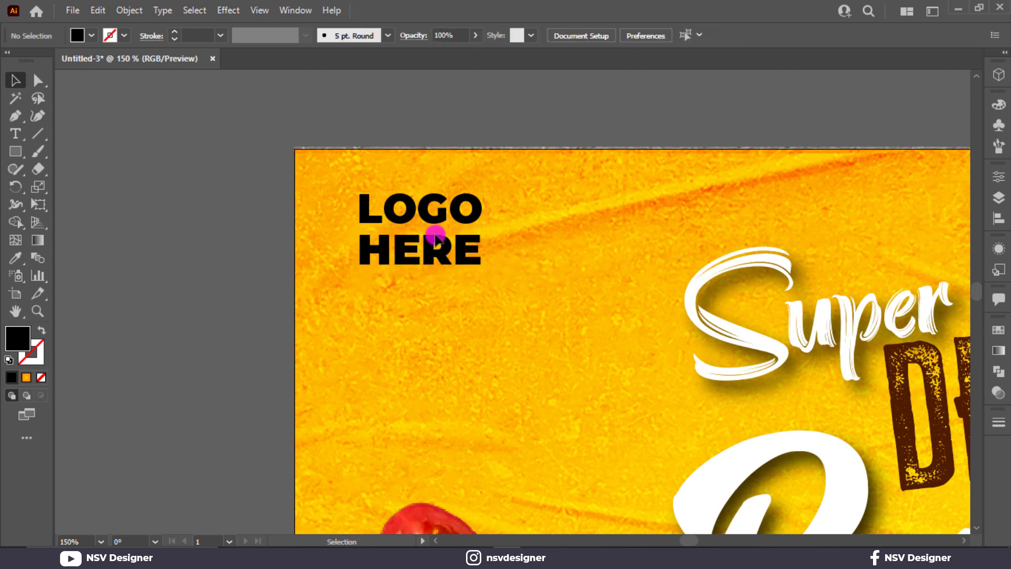
# Step: Group the "LOGO" and "HERE" texts into one placeholder object
pyautogui.moveTo(400, 286); pyautogui.dragTo(400, 286)
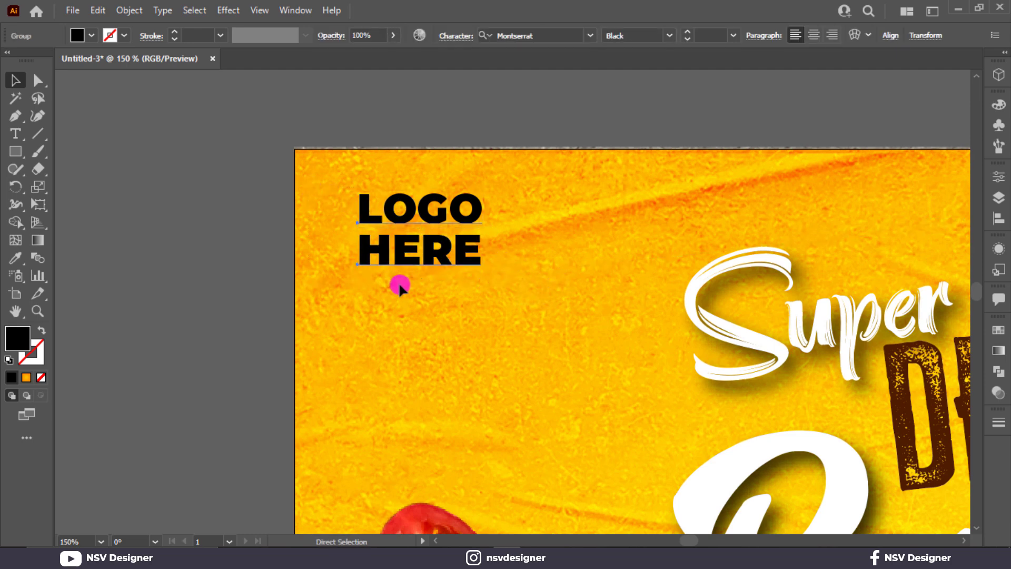
pyautogui.hotkey('ctrl', '0')
pyautogui.hotkey('ctrl', 'g')
# Step: Unlock all locked background objects of the poster and clear the selection
pyautogui.click(779, 275)
pyautogui.hotkey('ctrl', 'alt', '2')
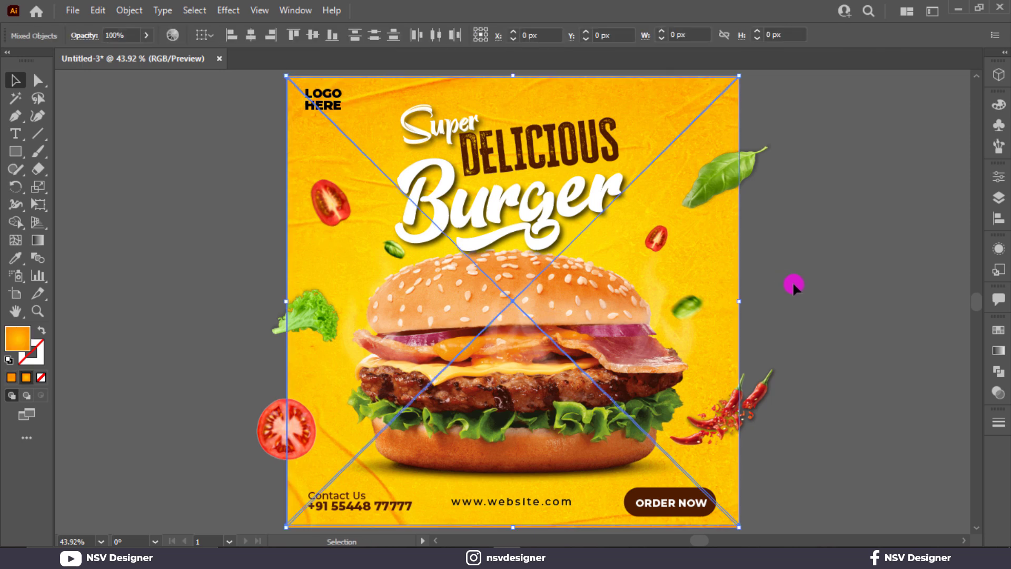
pyautogui.click(796, 285)
# Step: Create a 1000 × 1000 px rectangle in front of the artwork
pyautogui.click(18, 170)
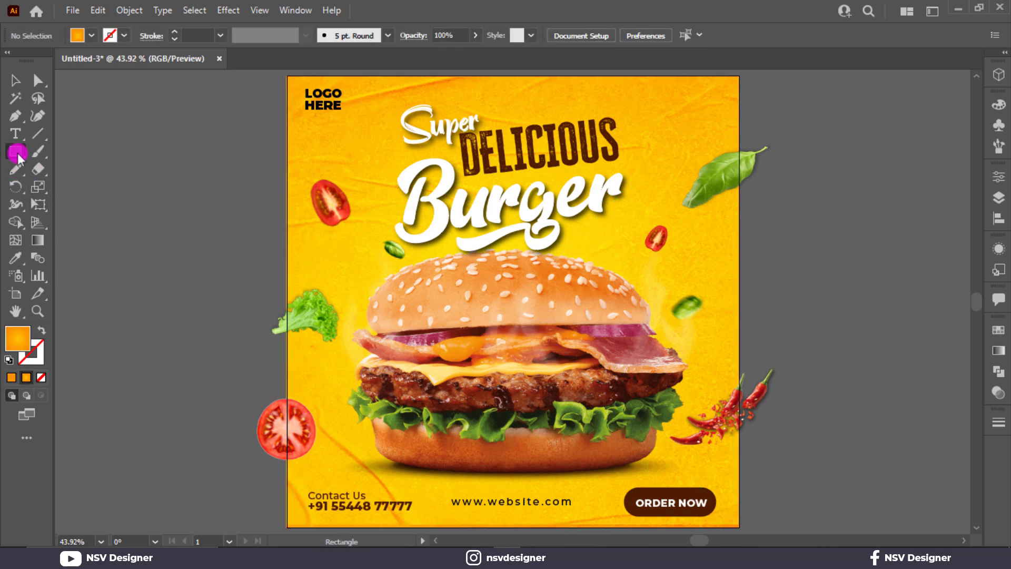
pyautogui.click(125, 181)
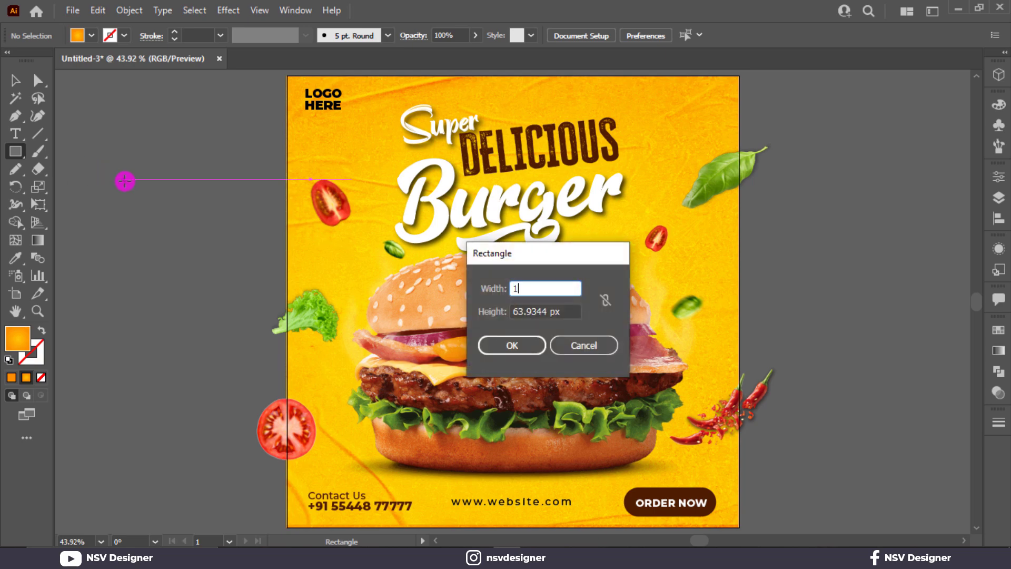
pyautogui.press('Tab')
pyautogui.write('1000')
pyautogui.press('Return')
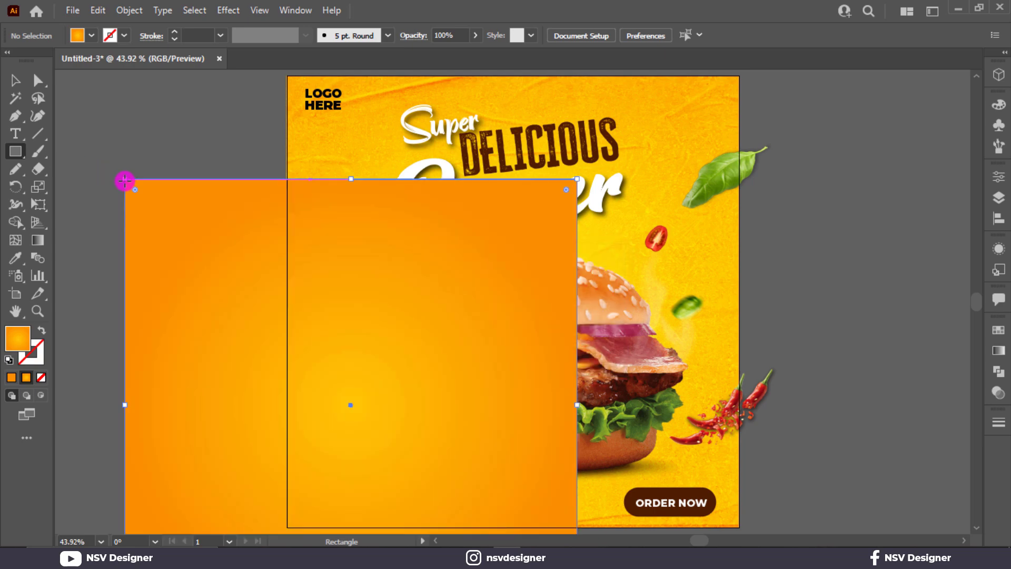
pyautogui.hotkey('ctrl', 'a')
pyautogui.click(236, 140)
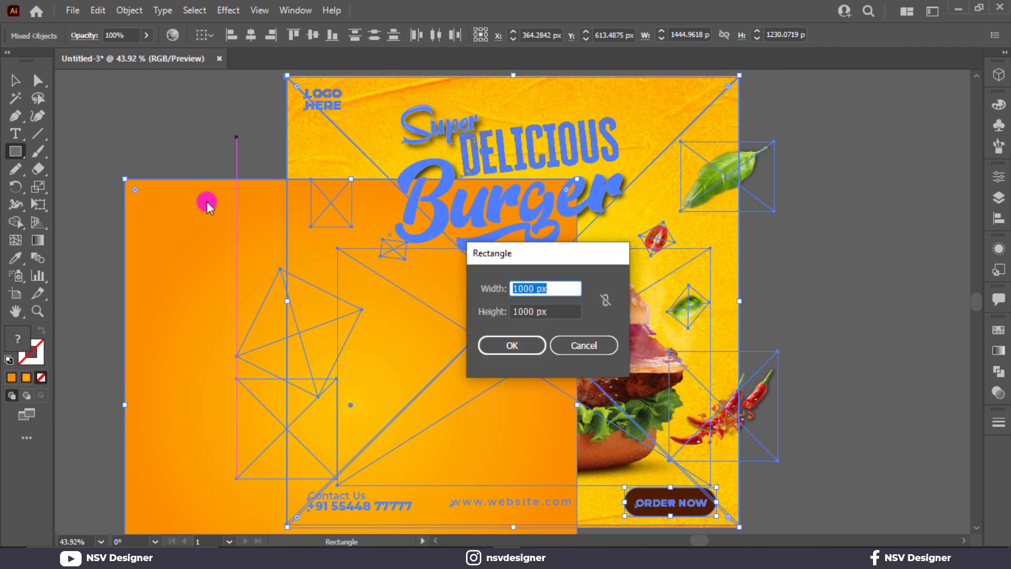
pyautogui.press('Escape')
pyautogui.click(15, 81)
pyautogui.click(109, 121)
# Step: Center the new square horizontally and vertically on the artboard so it covers the poster
pyautogui.click(148, 203)
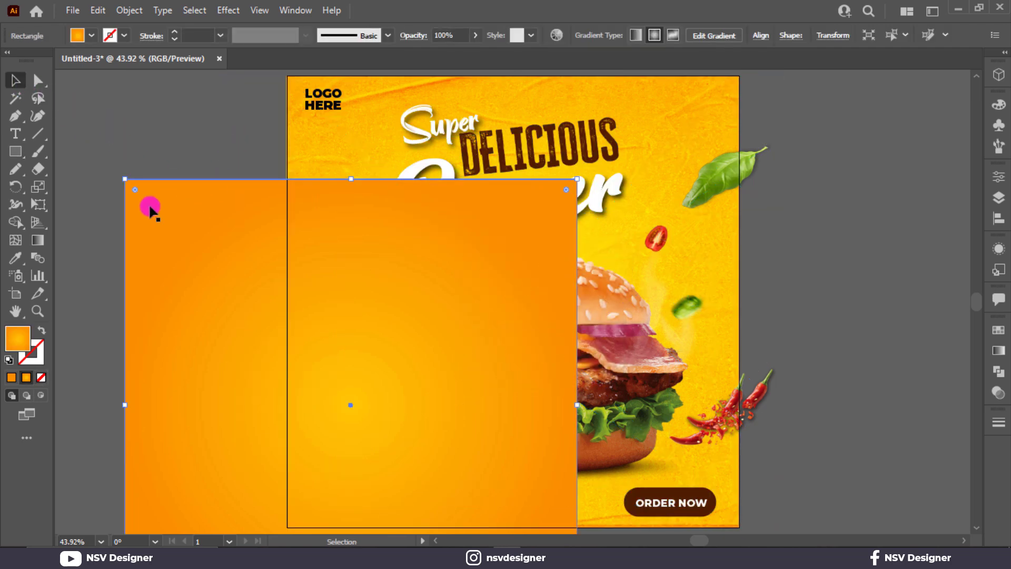
pyautogui.click(759, 37)
pyautogui.click(639, 79)
pyautogui.click(728, 77)
pyautogui.click(813, 172)
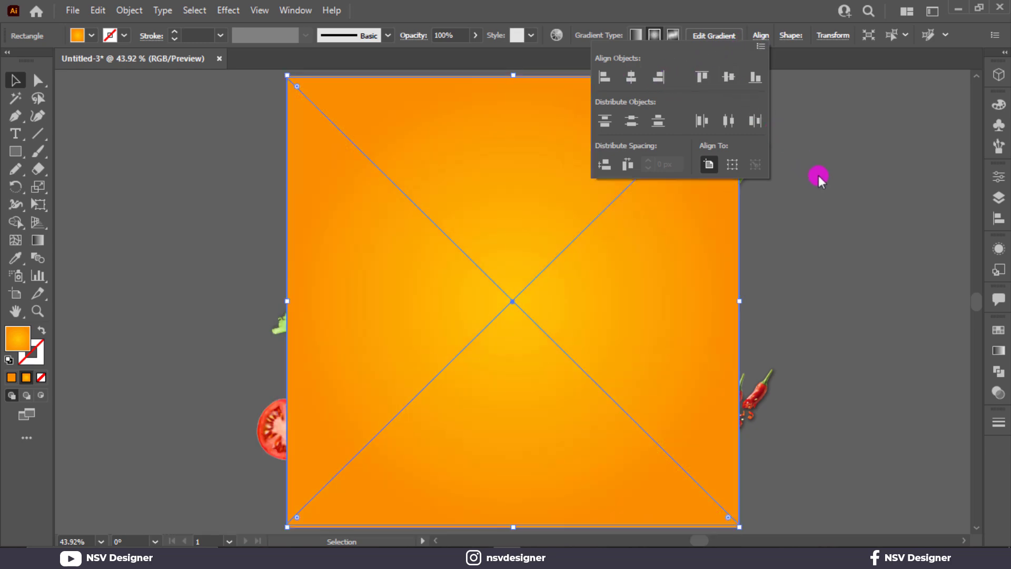
# Step: Select all objects and make a clipping mask from the square to trim the artwork to the poster
pyautogui.scroll(-3, 792, 172)
pyautogui.hotkey('ctrl', 'a')
pyautogui.rightClick(701, 293)
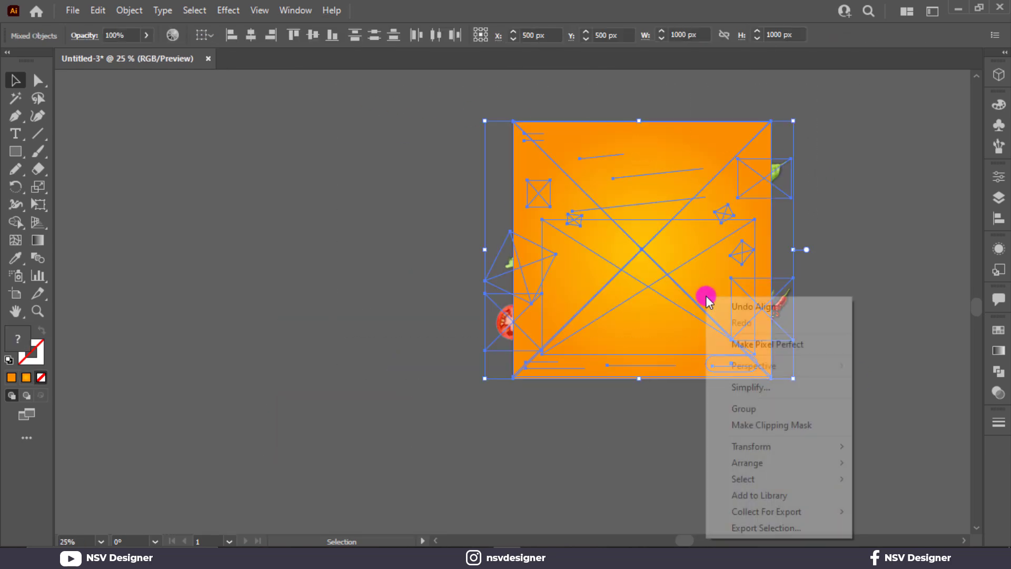
pyautogui.click(734, 422)
pyautogui.click(676, 440)
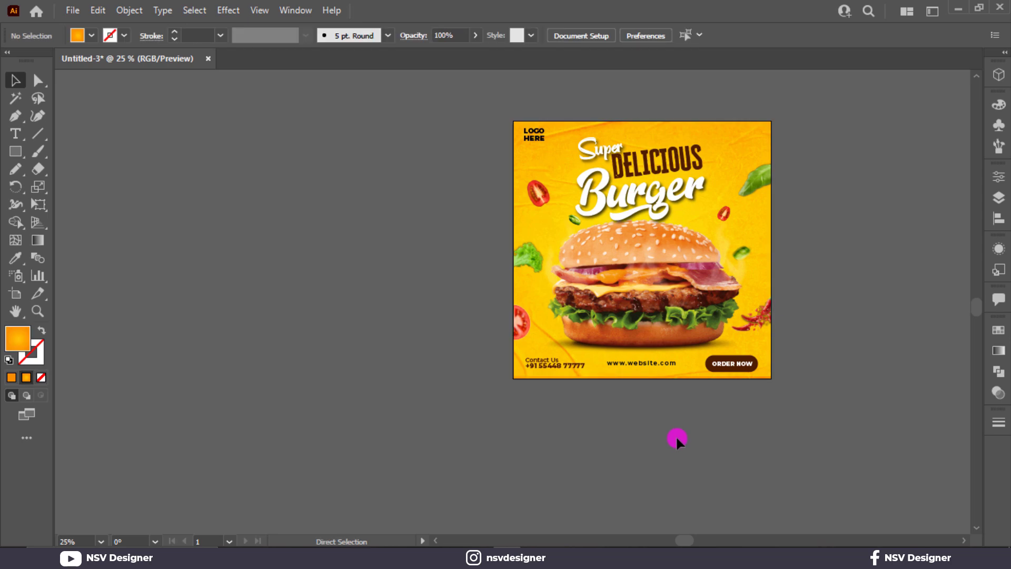
pyautogui.hotkey('ctrl', '0')
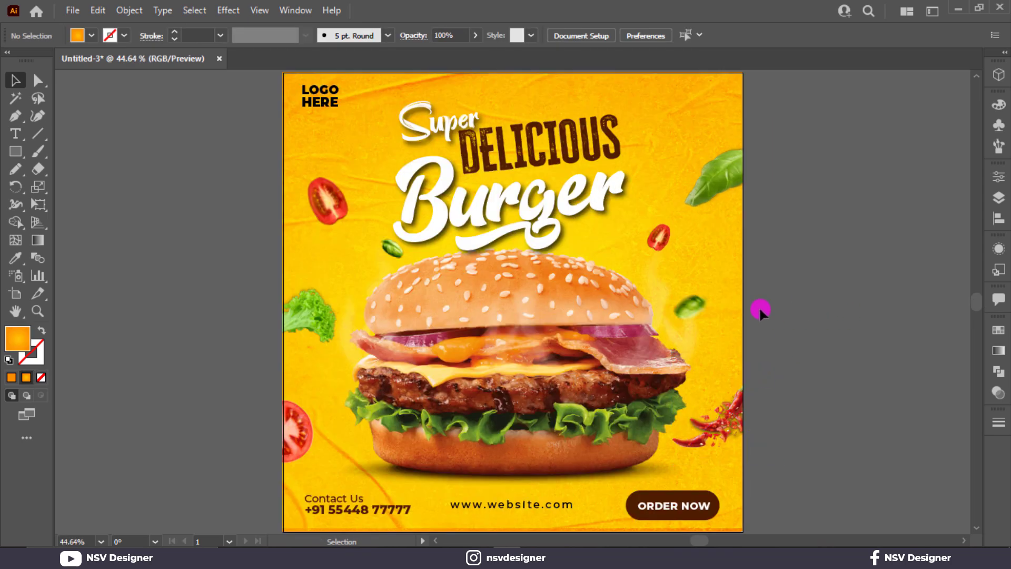
# Step: Isolate the clip group and reposition the small green leaf, the two tomato halves and the round tomato slice around the burger
pyautogui.doubleClick(691, 306)
pyautogui.moveTo(691, 305); pyautogui.dragTo(725, 296)
pyautogui.moveTo(660, 237)
pyautogui.mouseDown()
pyautogui.moveTo(677, 263)
pyautogui.moveTo(665, 255)
pyautogui.mouseUp()
pyautogui.click(698, 440)
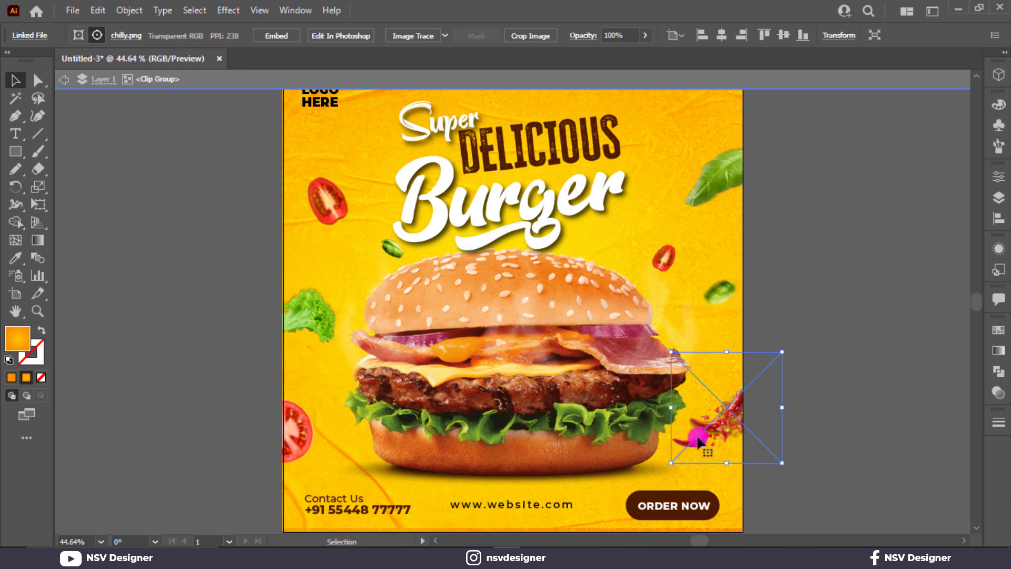
pyautogui.moveTo(326, 202); pyautogui.dragTo(333, 218)
pyautogui.moveTo(304, 459)
pyautogui.mouseDown()
pyautogui.moveTo(311, 466)
pyautogui.moveTo(295, 445)
pyautogui.mouseUp()
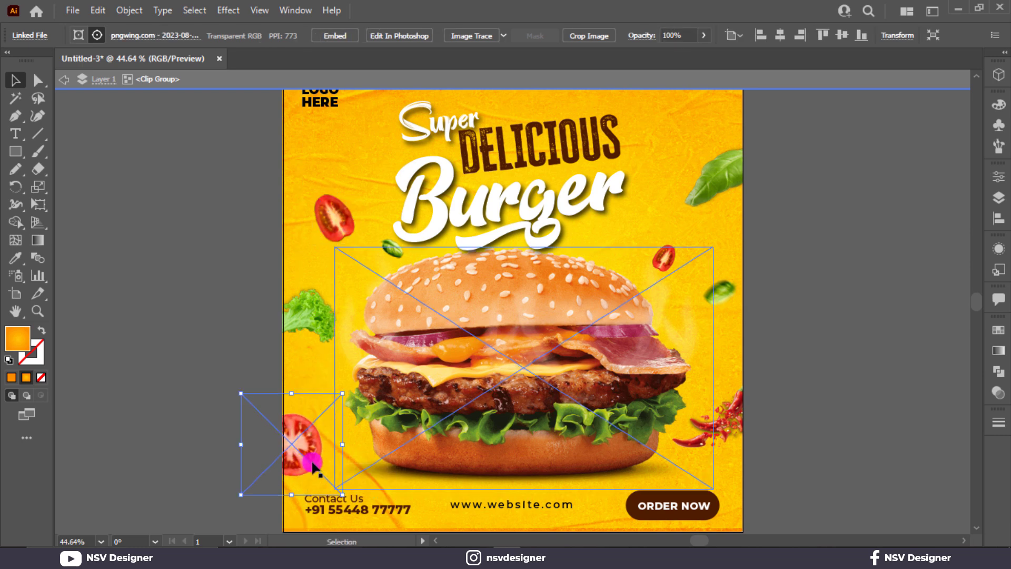
# Step: Replace the round tomato slice at the lower left with a rotated copy of the chillies
pyautogui.click(714, 428)
pyautogui.moveTo(713, 428); pyautogui.dragTo(305, 404)
pyautogui.moveTo(332, 362); pyautogui.dragTo(192, 520)
pyautogui.moveTo(265, 435); pyautogui.dragTo(304, 451)
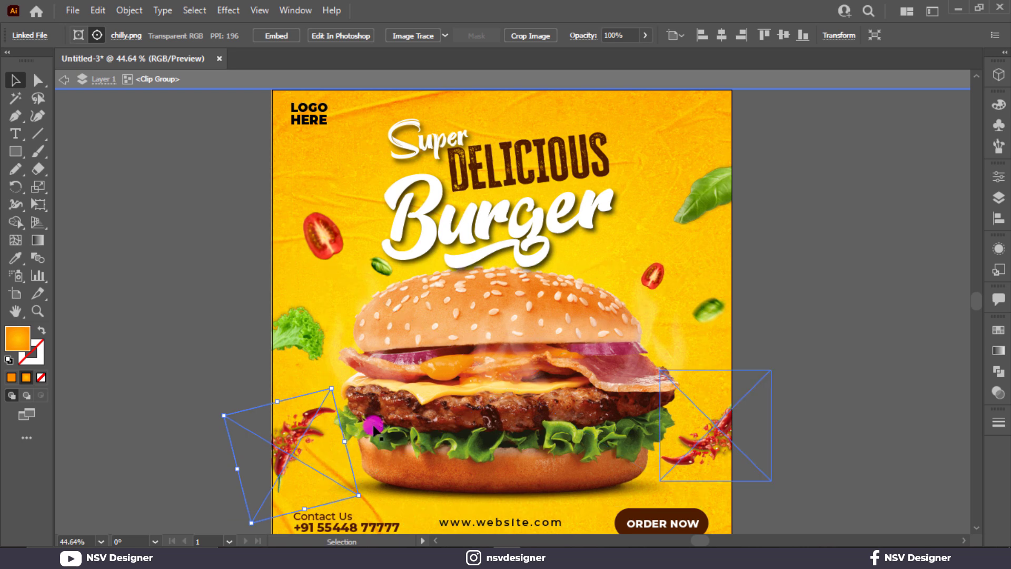
# Step: Enlarge the blurred leaf right of the burger and place it partly over the poster's right edge
pyautogui.click(708, 311)
pyautogui.moveTo(725, 311); pyautogui.dragTo(785, 311)
pyautogui.moveTo(730, 331); pyautogui.dragTo(730, 355)
# Step: Shrink the basil leaf at the upper right and place it just right of the word "Burger"
pyautogui.click(704, 214)
pyautogui.moveTo(768, 231); pyautogui.dragTo(652, 232)
pyautogui.moveTo(660, 275)
pyautogui.mouseDown()
pyautogui.moveTo(709, 255)
pyautogui.moveTo(659, 278)
pyautogui.mouseUp()
pyautogui.moveTo(662, 218); pyautogui.dragTo(656, 219)
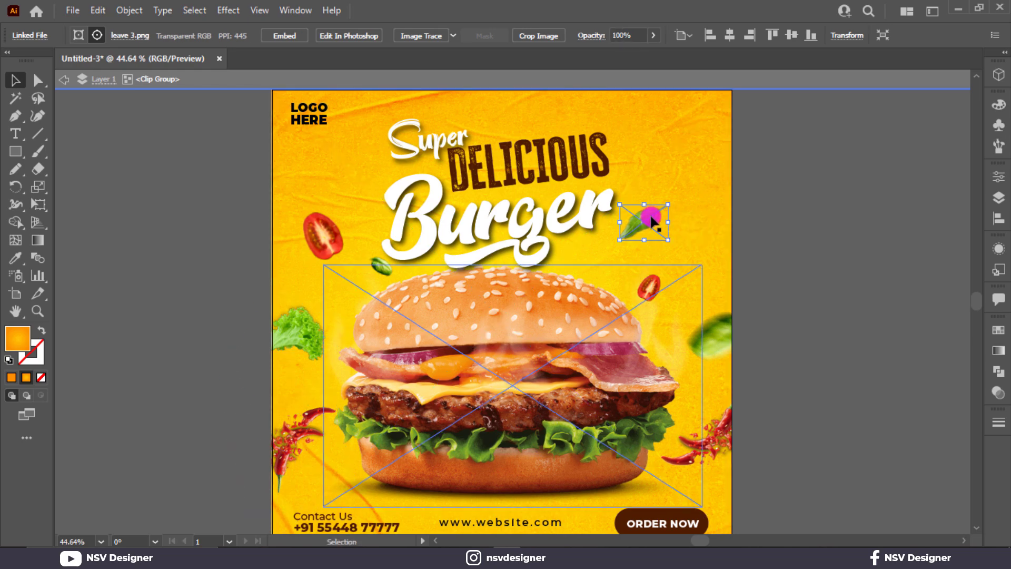
# Step: Rotate the tomato half left of "Burger" slightly and try the small tomato half beside "DELICIOUS"
pyautogui.click(324, 232)
pyautogui.moveTo(348, 204); pyautogui.dragTo(356, 217)
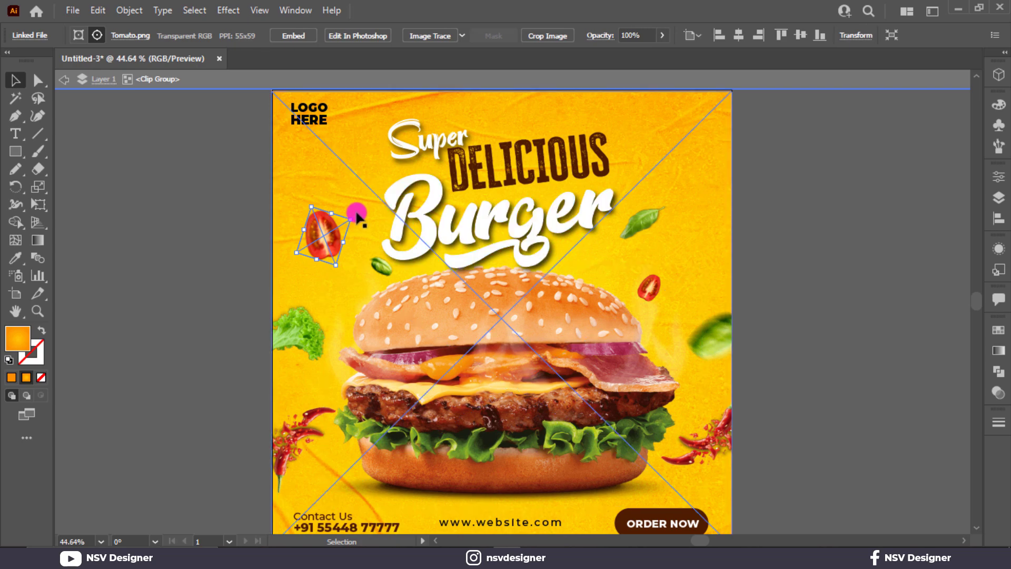
pyautogui.moveTo(650, 288); pyautogui.dragTo(683, 174)
# Step: Add a smaller, slightly rotated copy of the chillies to the right of "DELICIOUS"
pyautogui.moveTo(709, 451); pyautogui.dragTo(671, 179)
pyautogui.moveTo(726, 200); pyautogui.dragTo(661, 178)
pyautogui.moveTo(686, 130)
pyautogui.mouseDown()
pyautogui.moveTo(713, 128)
pyautogui.moveTo(690, 127)
pyautogui.mouseUp()
pyautogui.moveTo(674, 173); pyautogui.dragTo(684, 171)
pyautogui.click(801, 198)
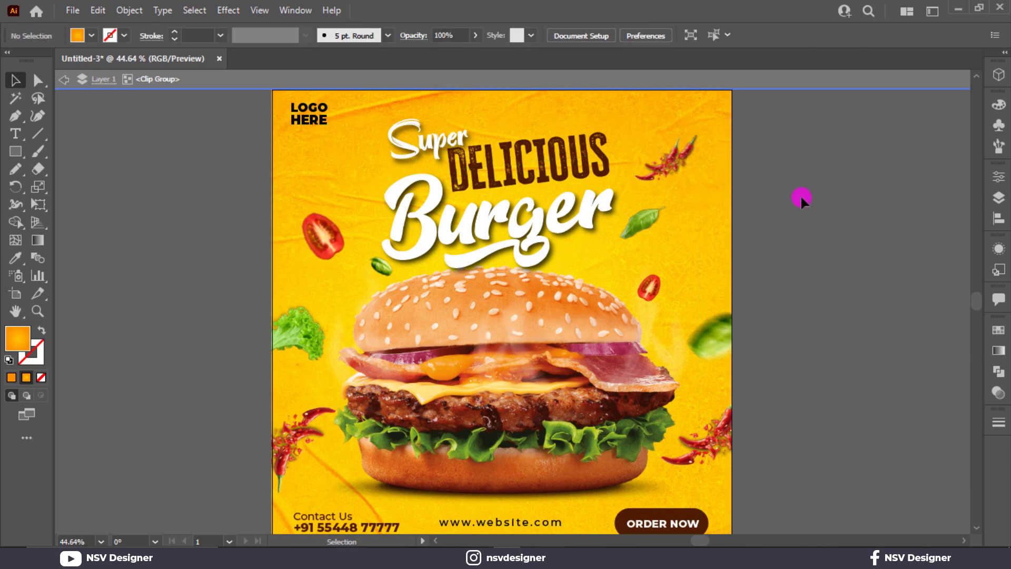
# Step: Move the small chillies and basil leaf closer to the title and shift the small tomato half slightly right
pyautogui.moveTo(662, 179); pyautogui.dragTo(645, 178)
pyautogui.moveTo(644, 220); pyautogui.dragTo(612, 247)
pyautogui.click(741, 271)
pyautogui.moveTo(649, 287); pyautogui.dragTo(663, 284)
# Step: Rotate the large blurred leaf to a steeper angle and position it partly outside the poster's right edge
pyautogui.moveTo(730, 323); pyautogui.dragTo(734, 308)
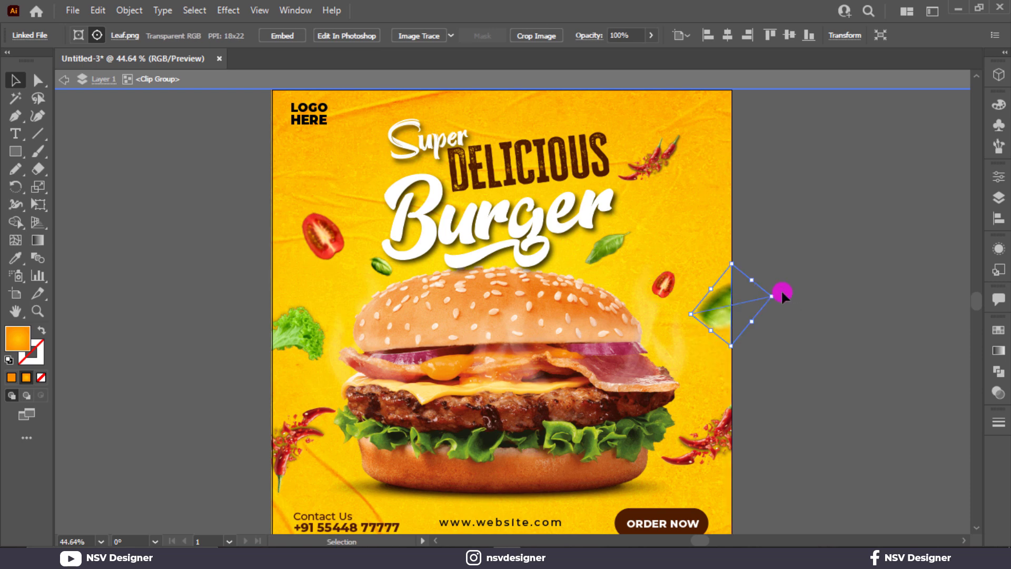
pyautogui.click(767, 277)
pyautogui.click(730, 309)
pyautogui.moveTo(780, 293); pyautogui.dragTo(745, 253)
pyautogui.moveTo(782, 223); pyautogui.dragTo(770, 235)
pyautogui.moveTo(736, 281); pyautogui.dragTo(717, 350)
pyautogui.click(833, 400)
# Step: Shift the small tomato half and basil leaf right of the title further right and exit the clip group's isolation
pyautogui.click(807, 307)
pyautogui.moveTo(671, 287); pyautogui.dragTo(697, 269)
pyautogui.click(632, 262)
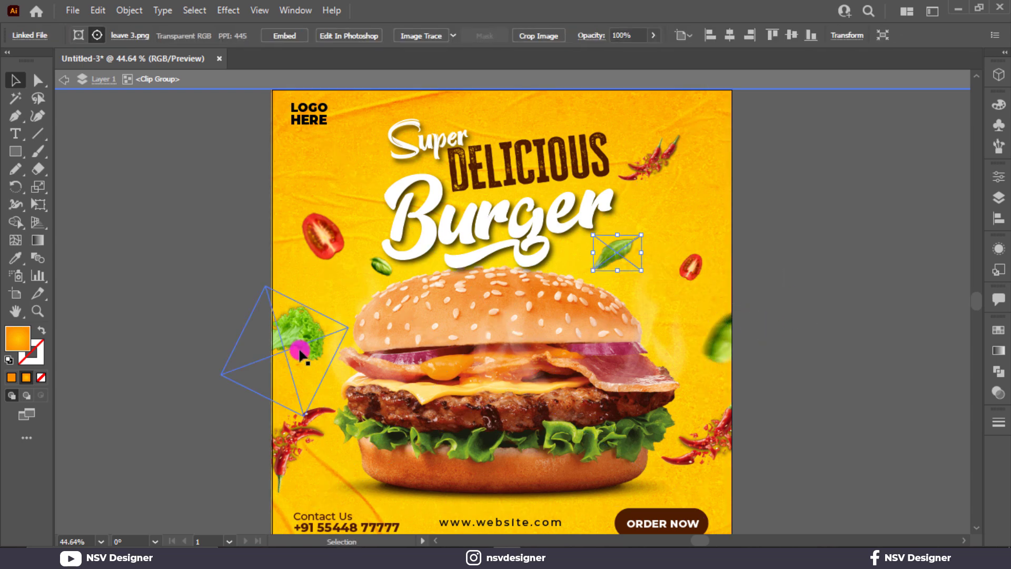
pyautogui.click(172, 278)
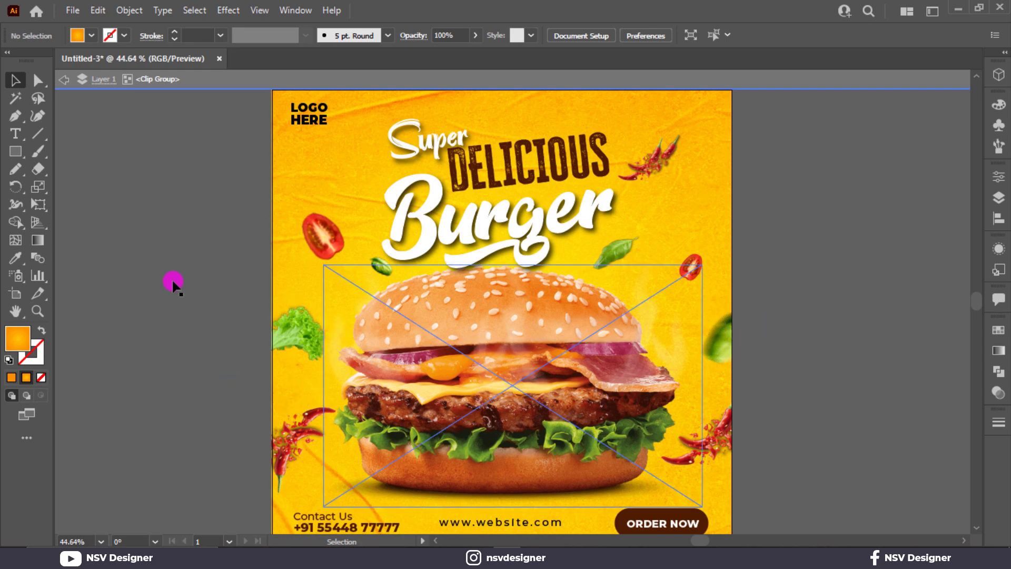
pyautogui.doubleClick(194, 284)
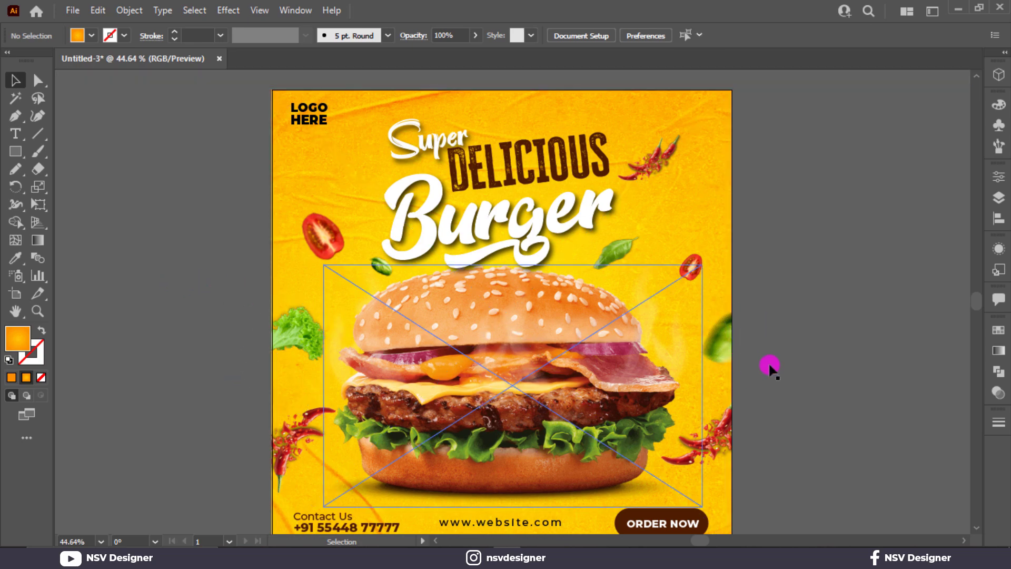
pyautogui.hotkey('ctrl', '0')
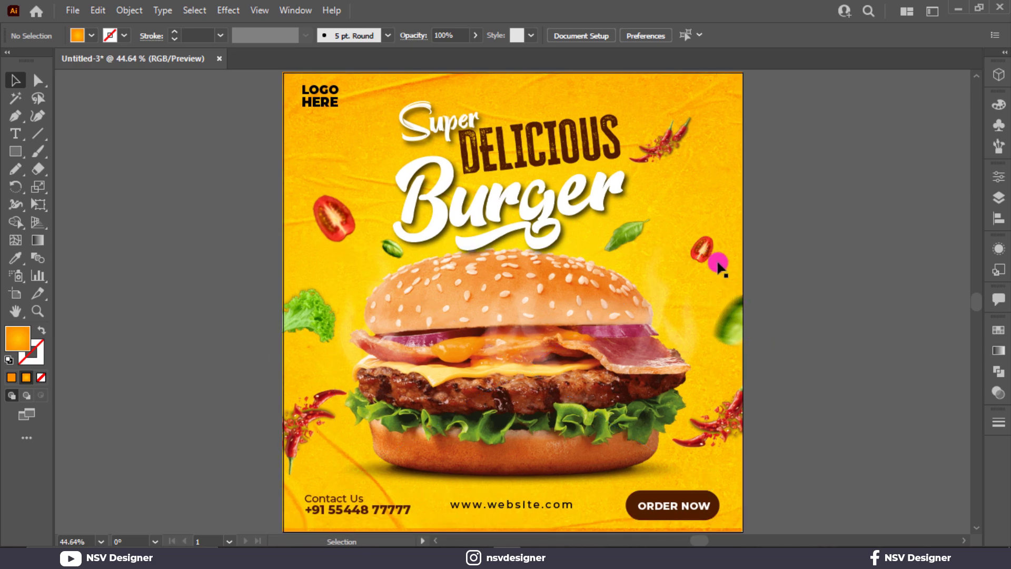